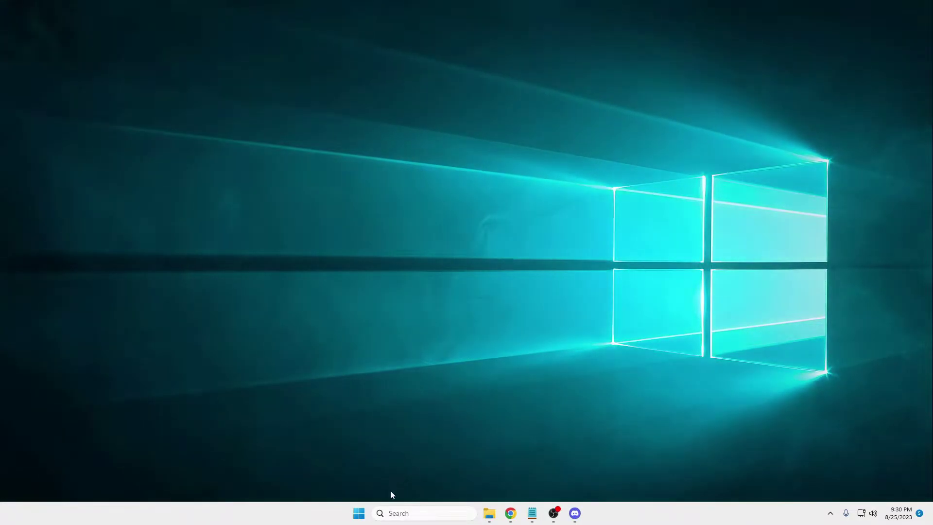
Open Task Manager and go to the details of the Steam Client WebHelper process
right_click(359, 513)
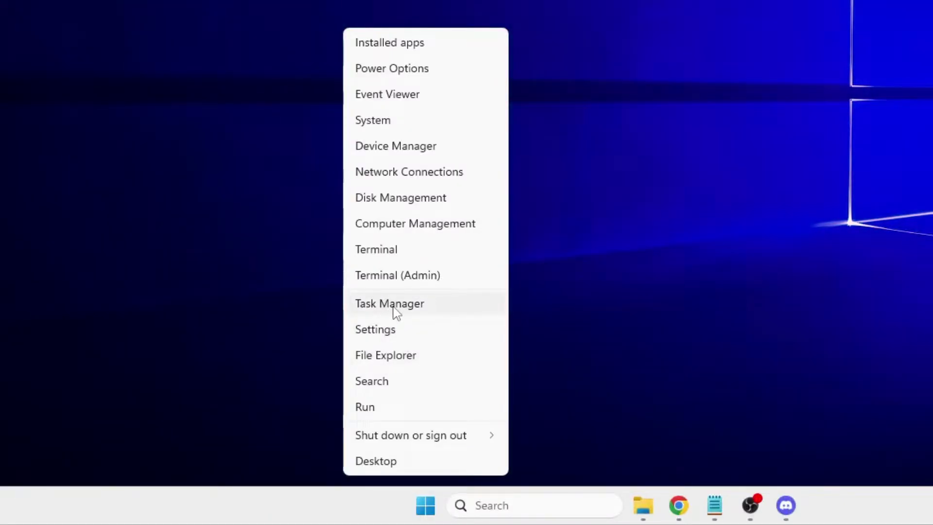
left_click(394, 311)
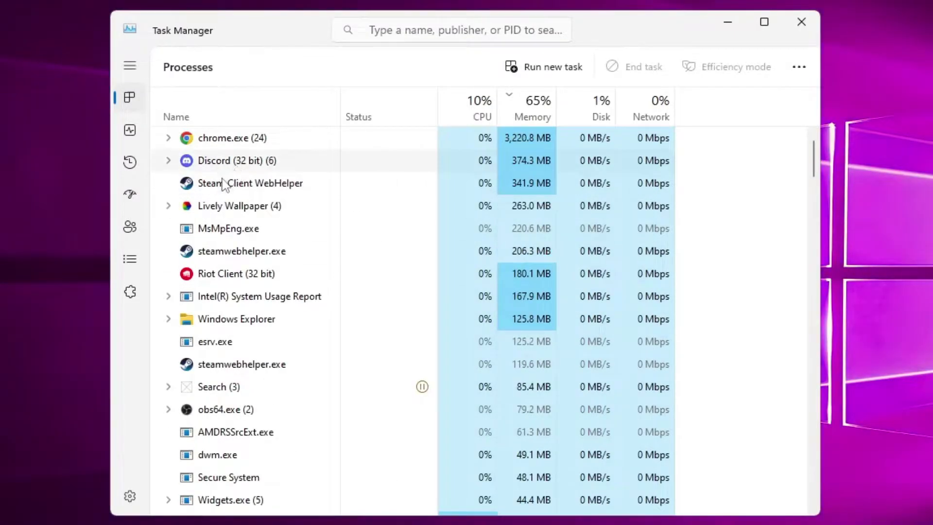
left_click(231, 186)
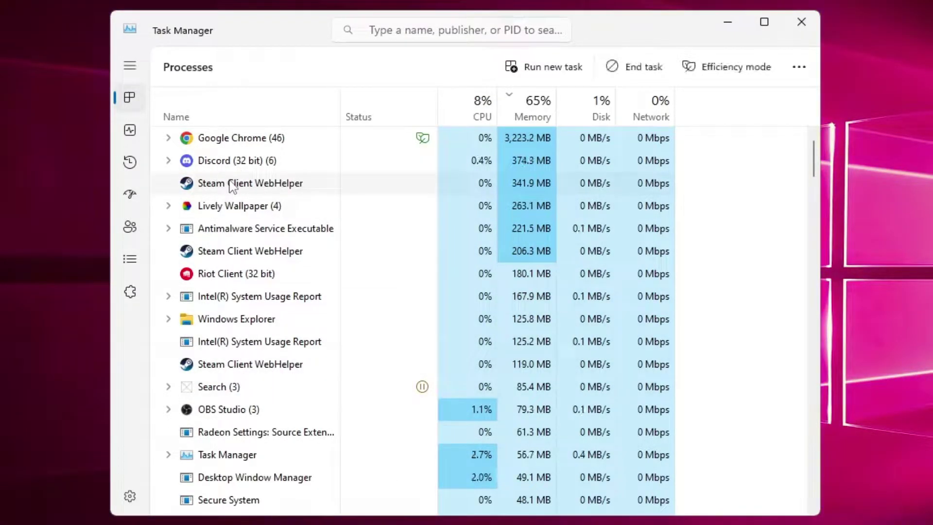
right_click(251, 184)
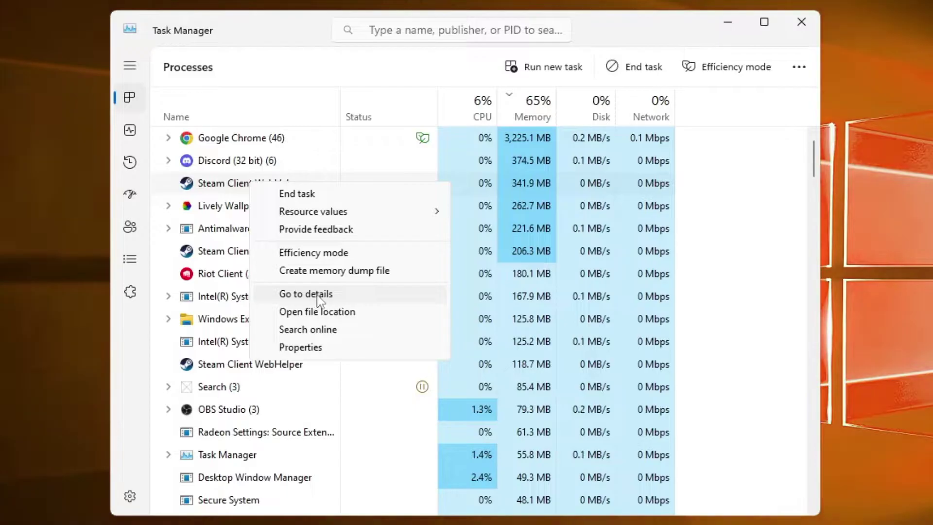
left_click(316, 294)
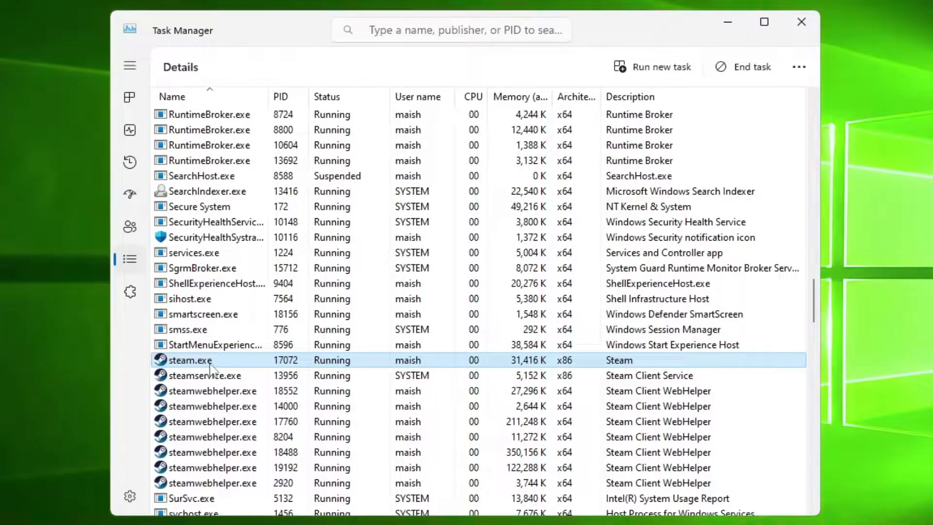
End the process tree of steam.exe and close Task Manager
right_click(210, 365)
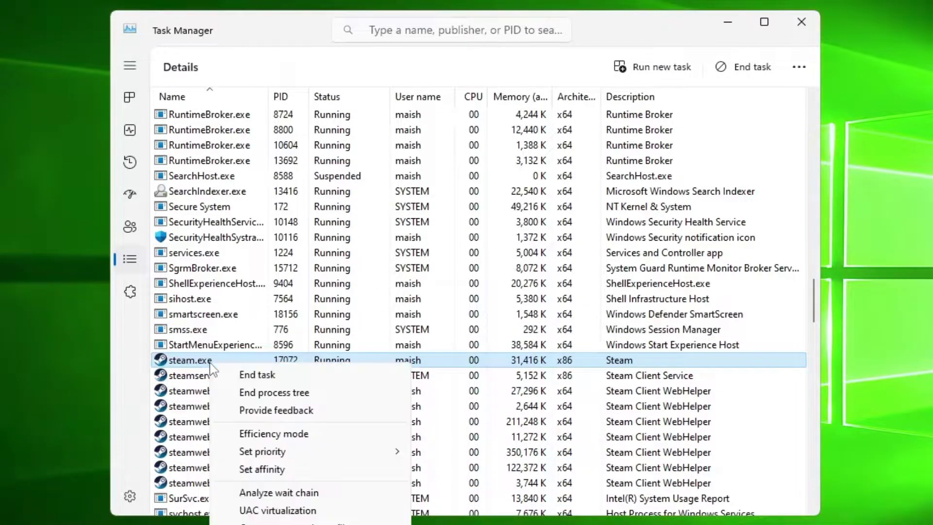
left_click(292, 398)
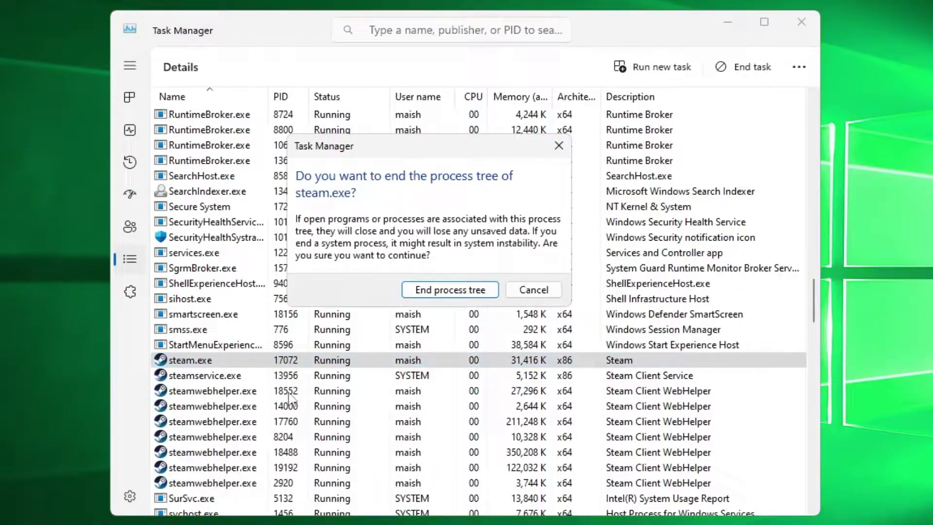
left_click(451, 291)
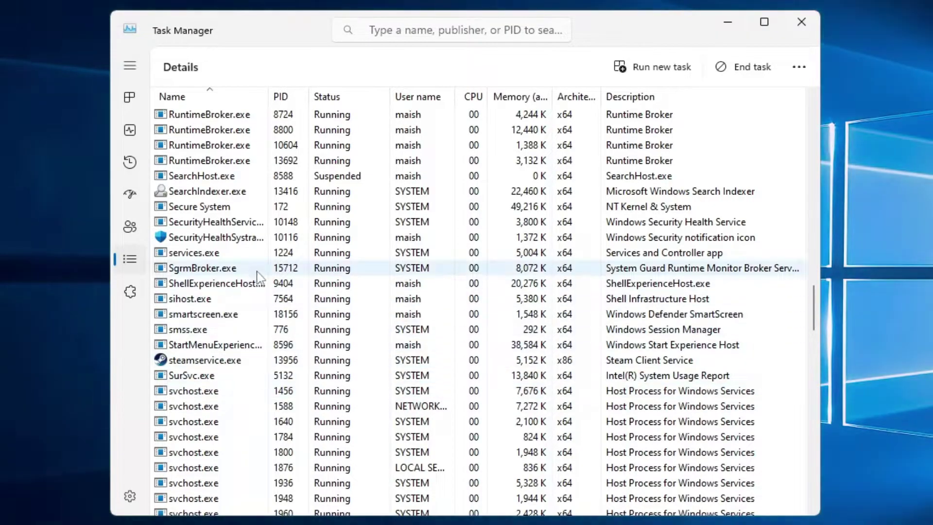
scroll(256, 276, "down", 15)
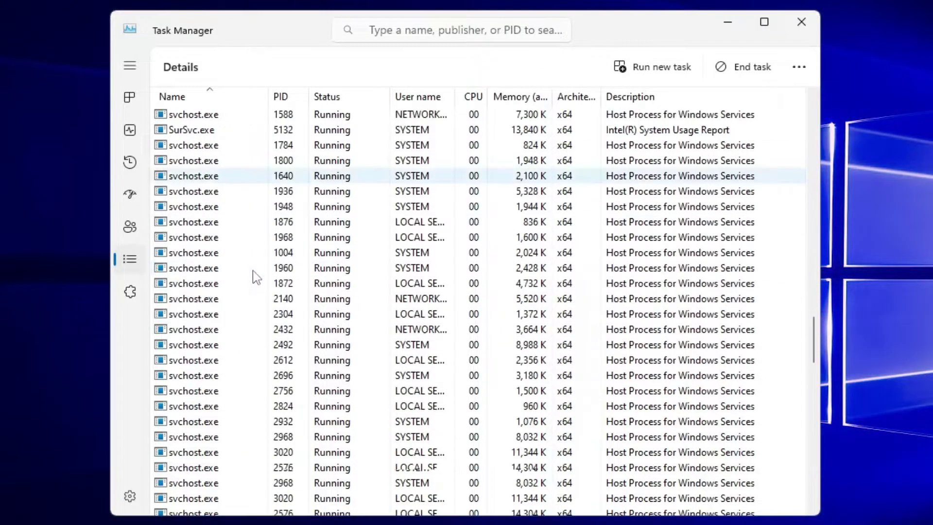
scroll(258, 297, "down", 8)
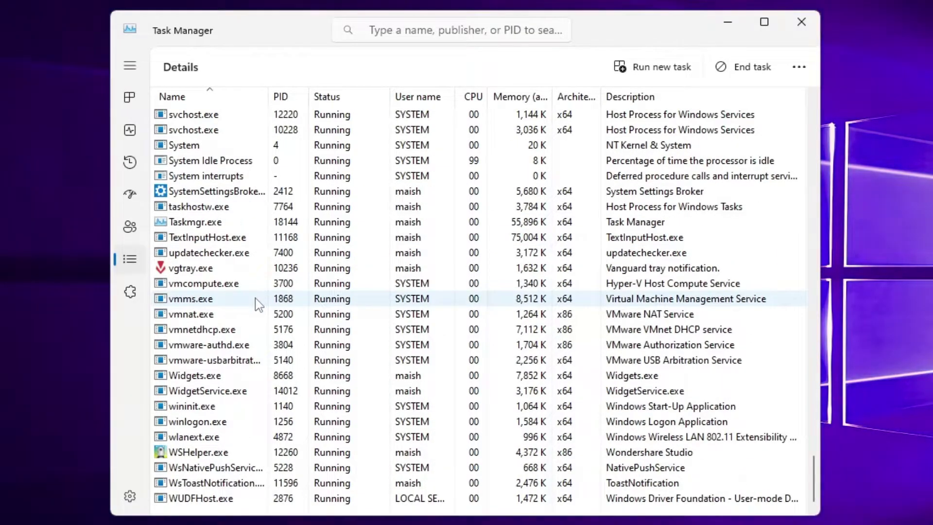
scroll(258, 306, "up", 13)
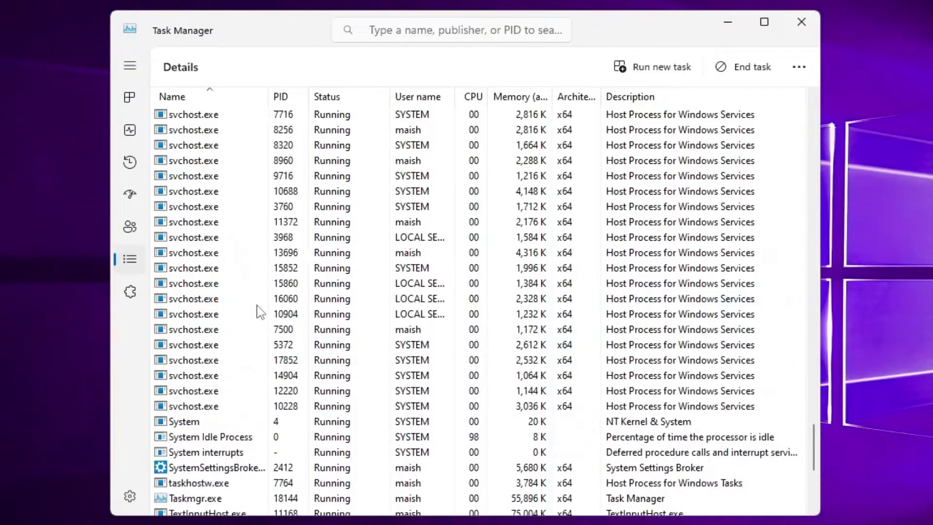
left_click(803, 29)
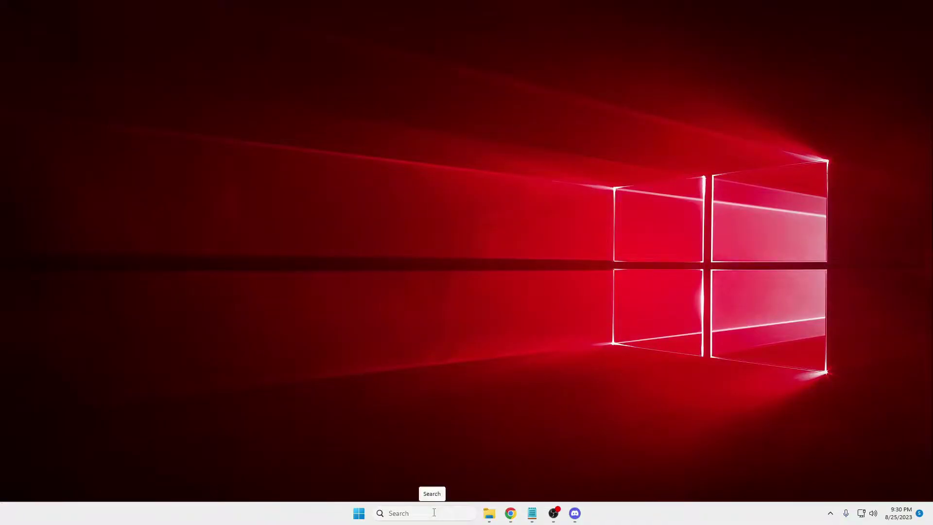
Search Windows for steam and open the installation folder that the Steam shortcut points to
left_click(437, 513)
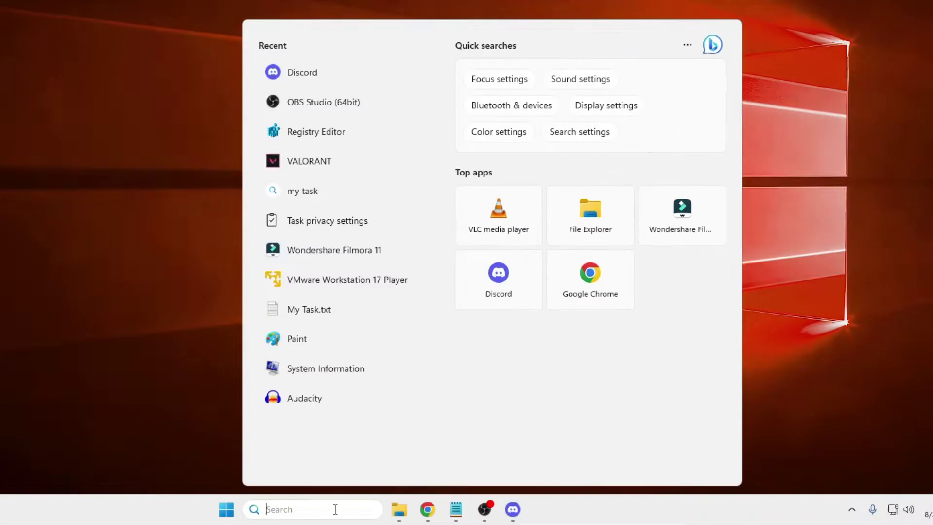
type("steam")
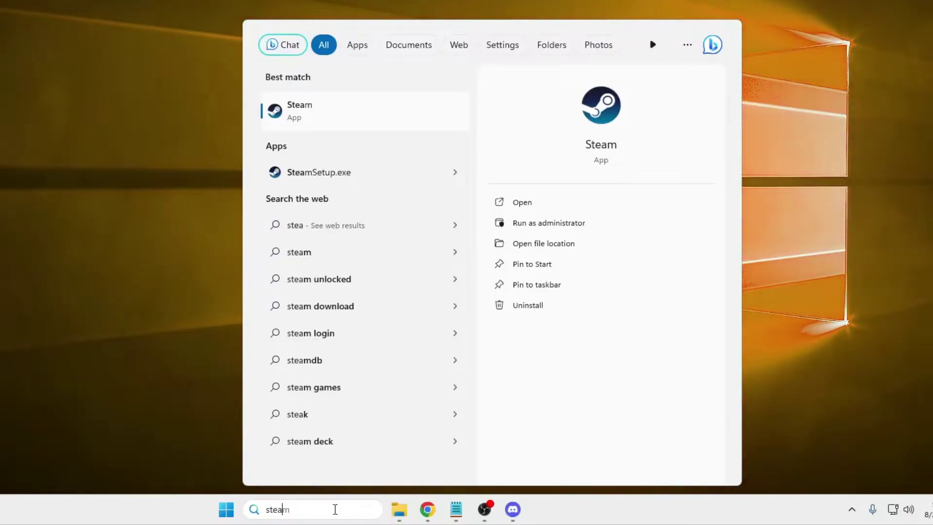
right_click(309, 112)
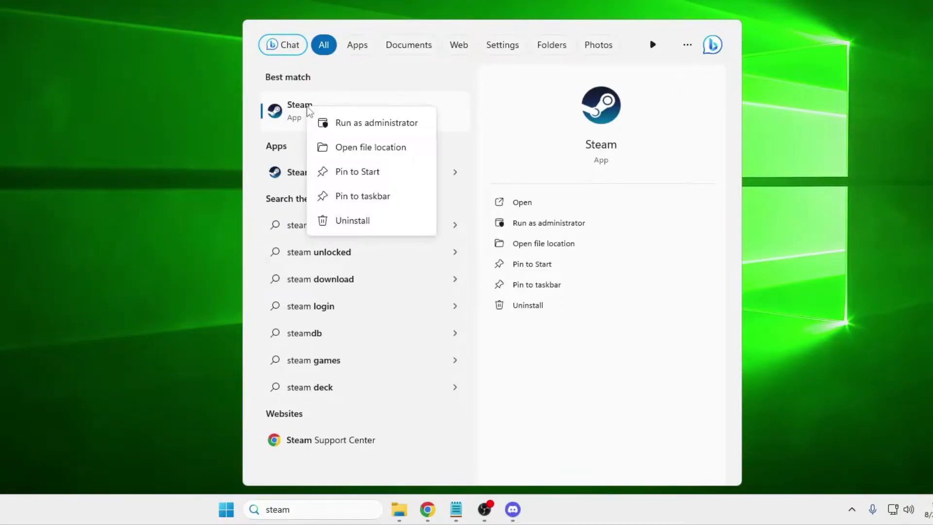
left_click(379, 151)
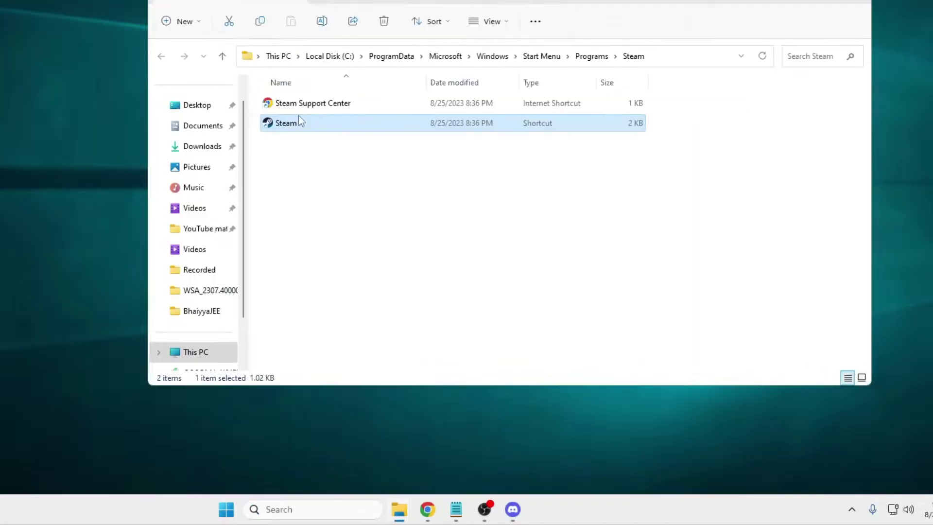
right_click(295, 125)
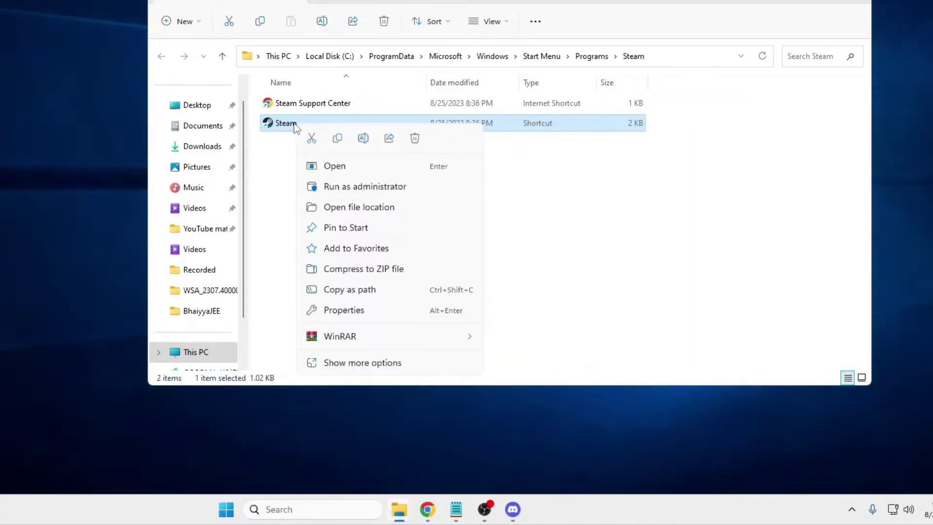
left_click(340, 207)
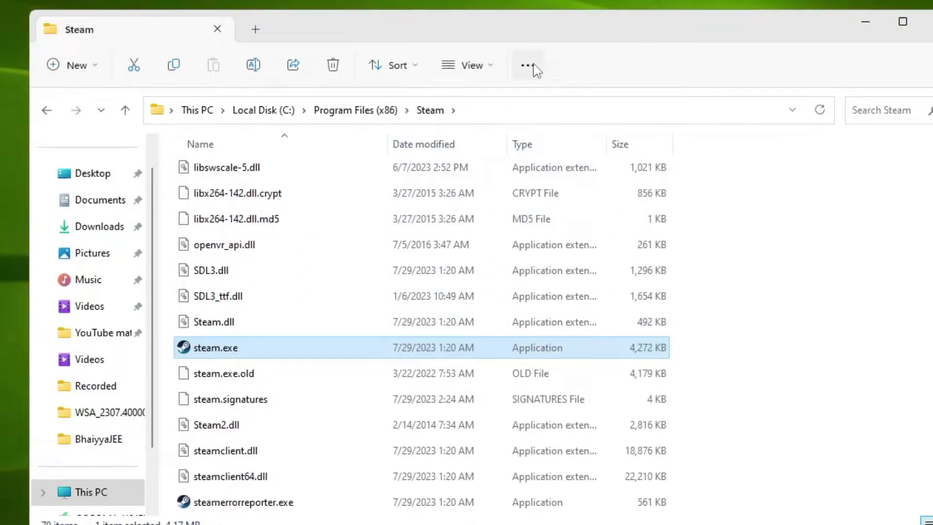
Check in the Steam folder's display options whether file name extensions are shown
left_click(493, 71)
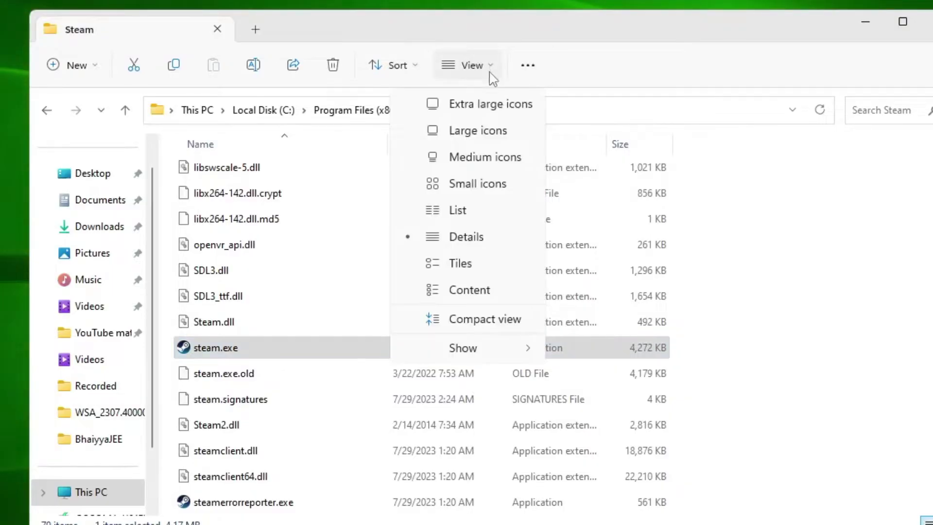
mouse_move(472, 349)
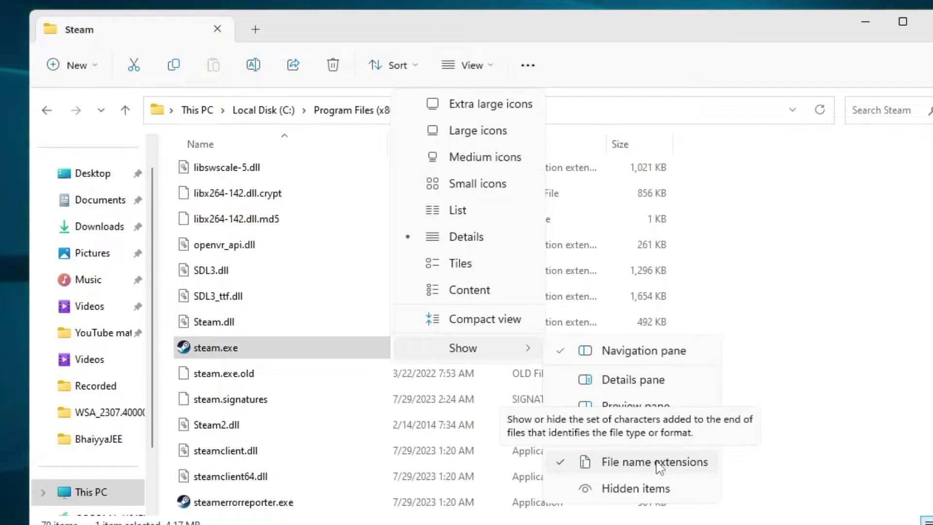
left_click(758, 371)
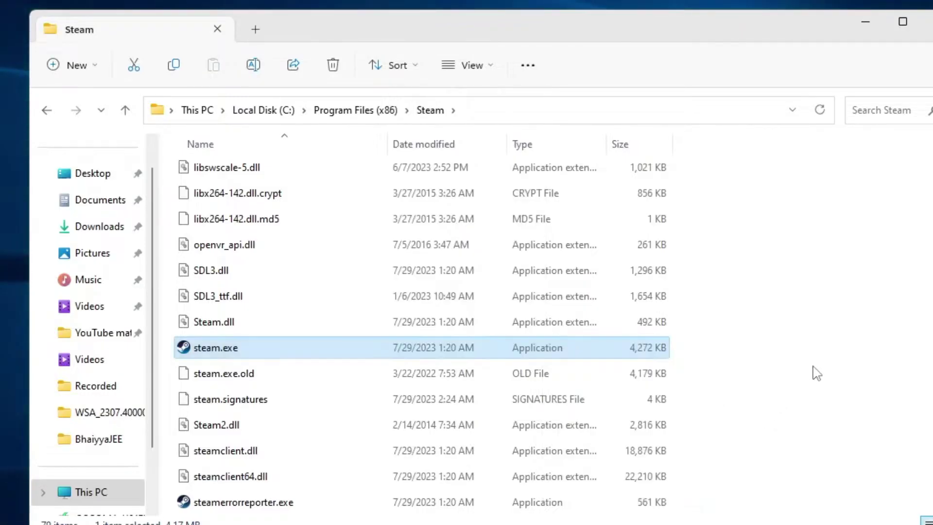
Set steam.exe to run as an administrator in its compatibility properties and apply the change
right_click(233, 351)
left_click(302, 267)
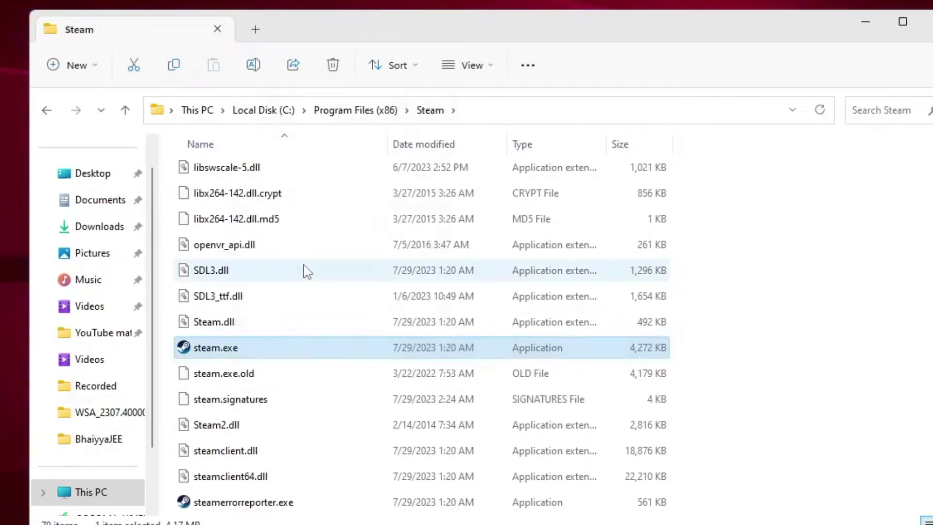
left_click_drag(362, 215, 416, 89)
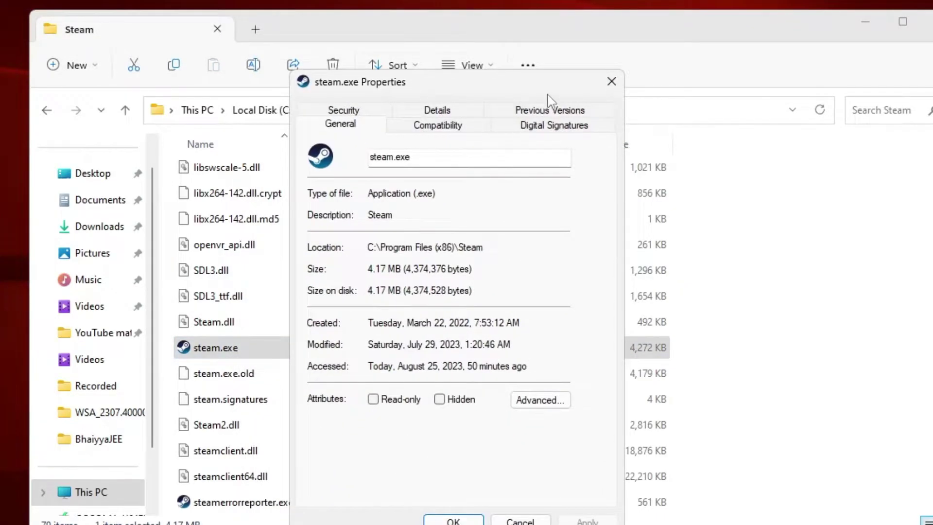
left_click(450, 128)
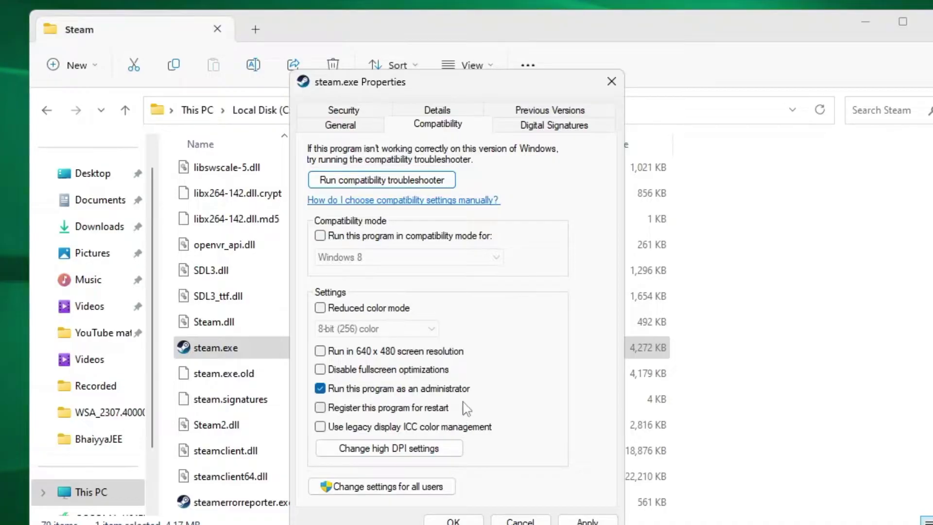
left_click(588, 521)
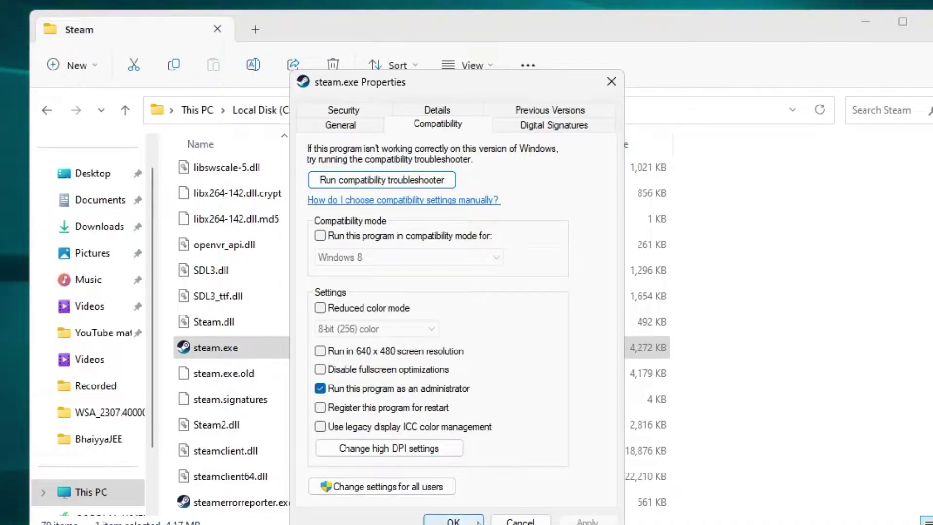
left_click(453, 519)
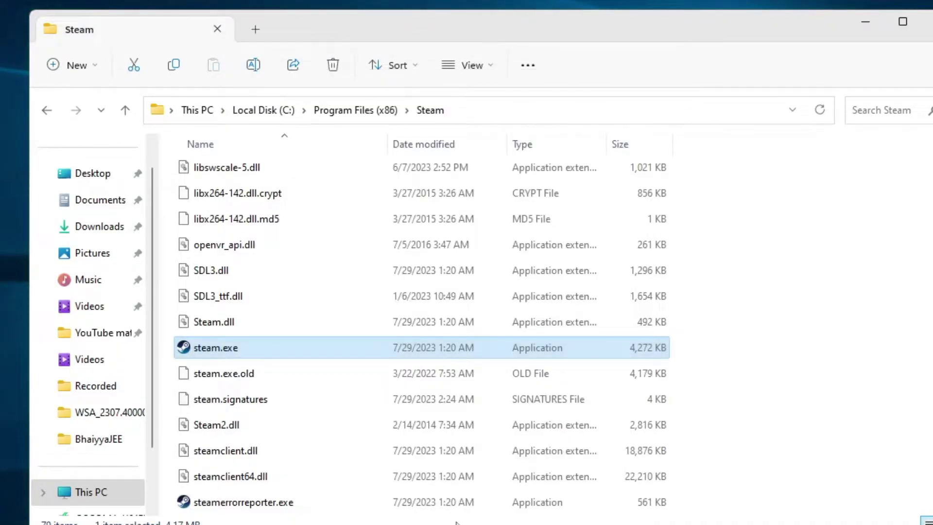
Launch Steam from steam.exe and close its window once the store page has loaded
double_click(234, 352)
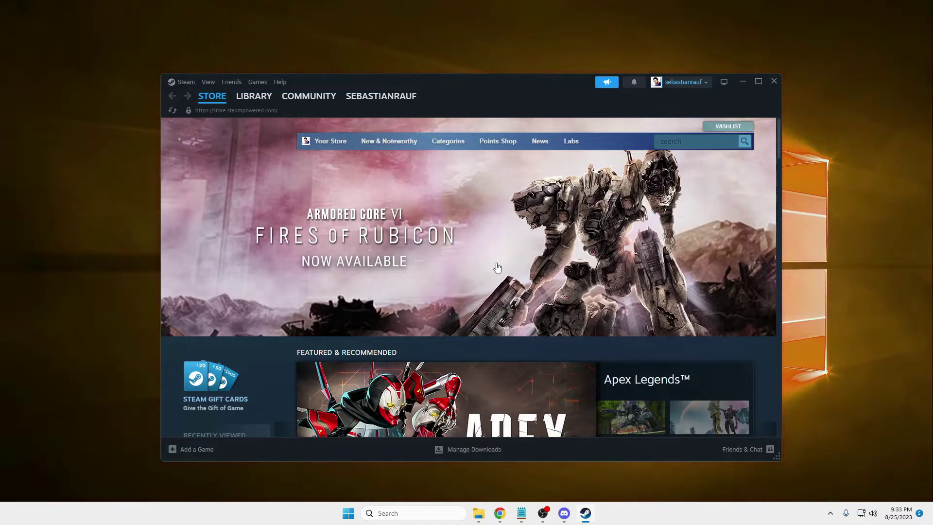
left_click(774, 81)
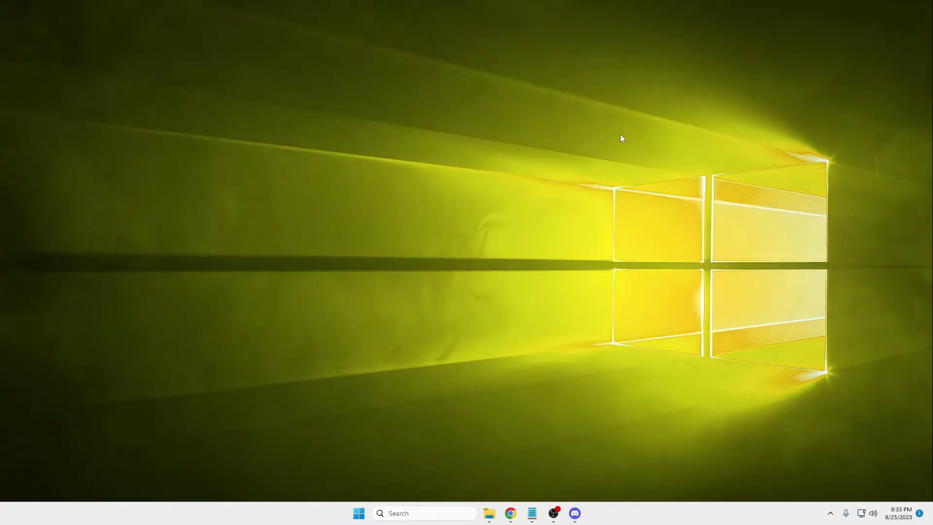
Search Windows for regedit and open the Registry Editor
left_click(416, 514)
type("r")
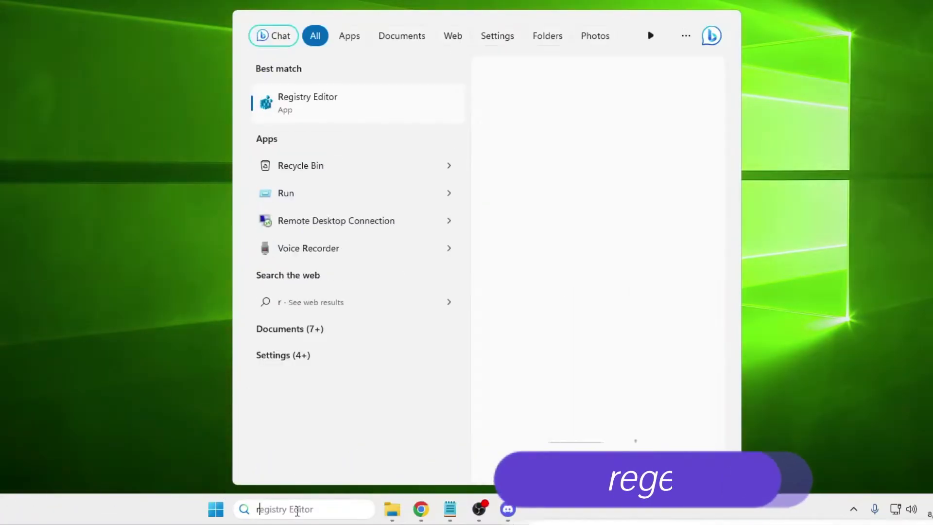
type("eged")
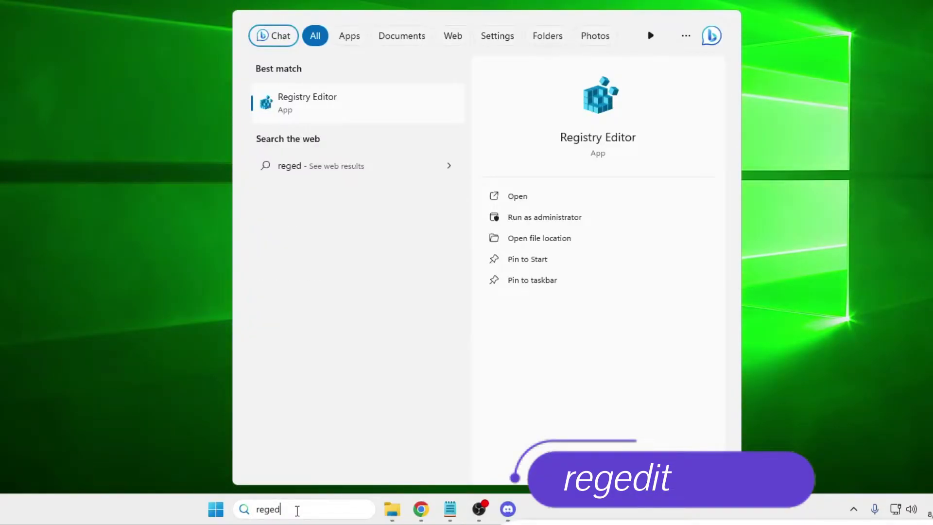
type("it")
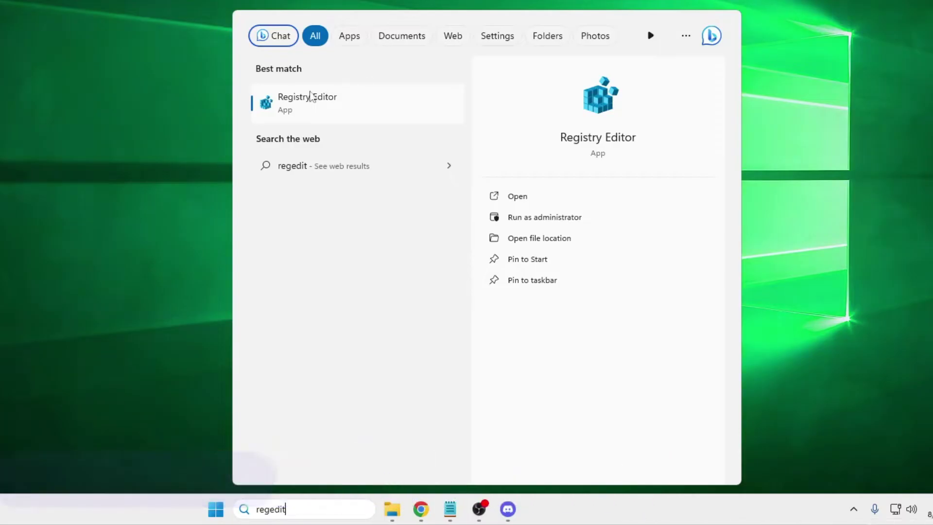
left_click(318, 106)
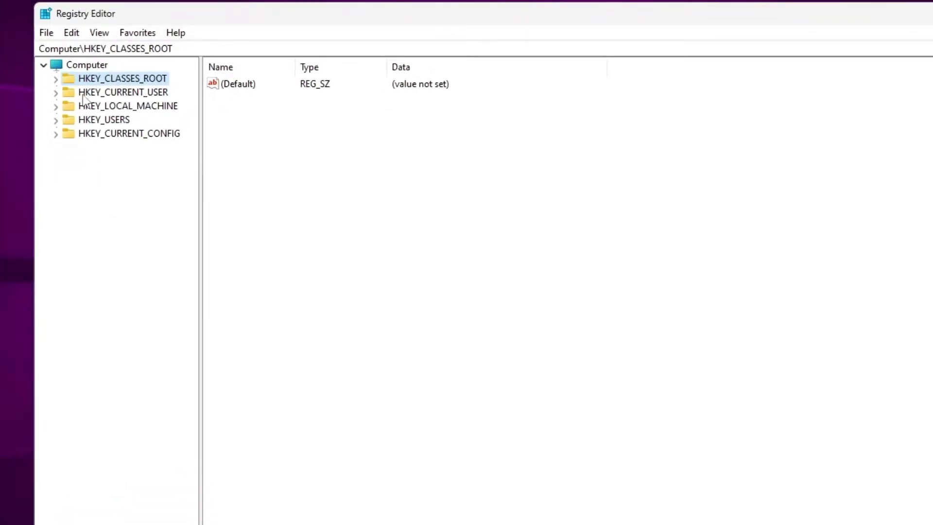
Expand HKEY_CLASSES_ROOT and open its .exe key
left_click(56, 80)
left_click(102, 120)
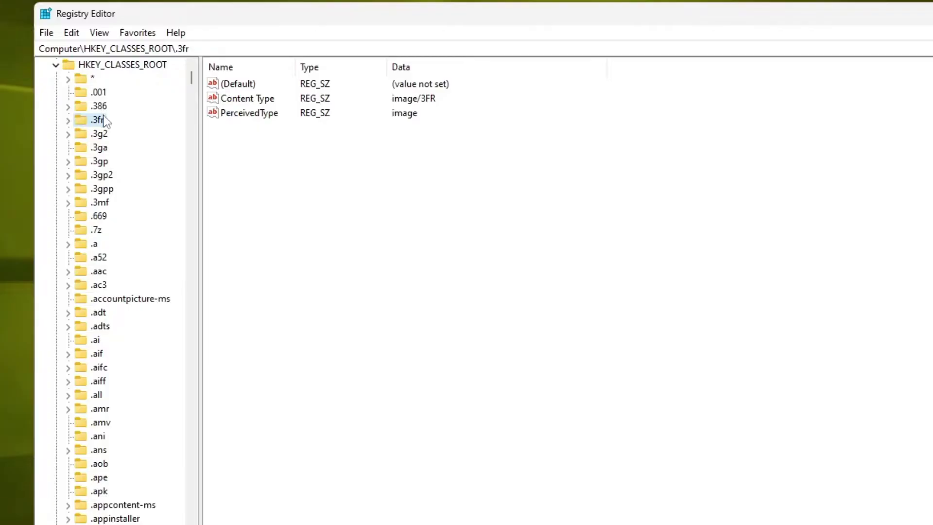
scroll(103, 122, "up", 1)
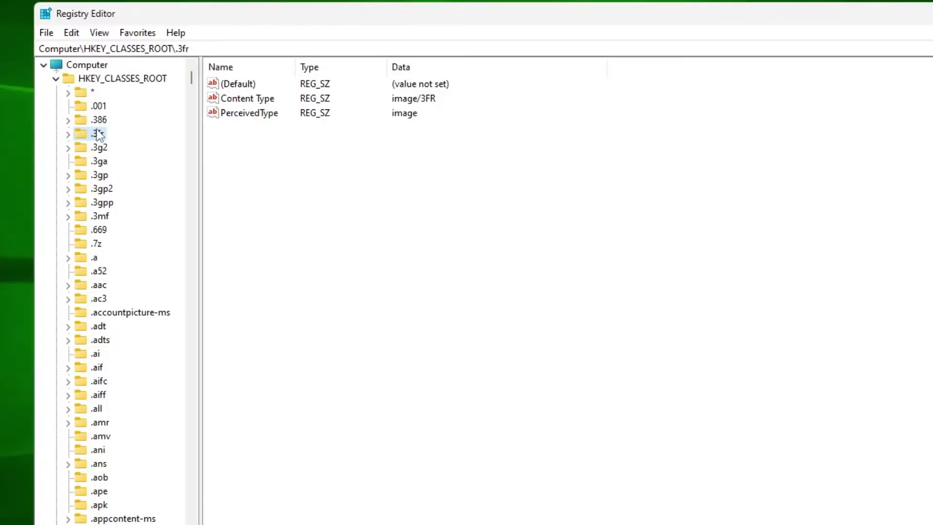
left_click(99, 146)
scroll(99, 175, "down", 20)
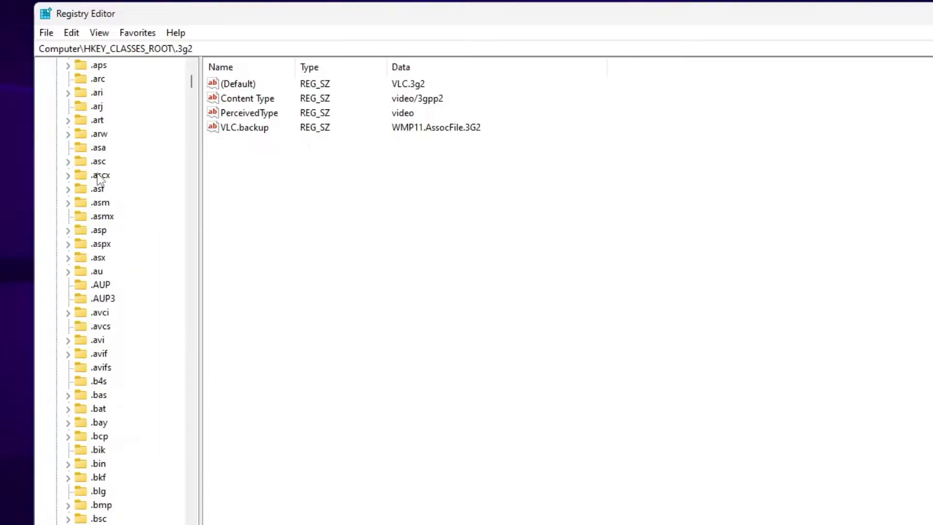
scroll(99, 184, "down", 6)
scroll(100, 184, "down", 20)
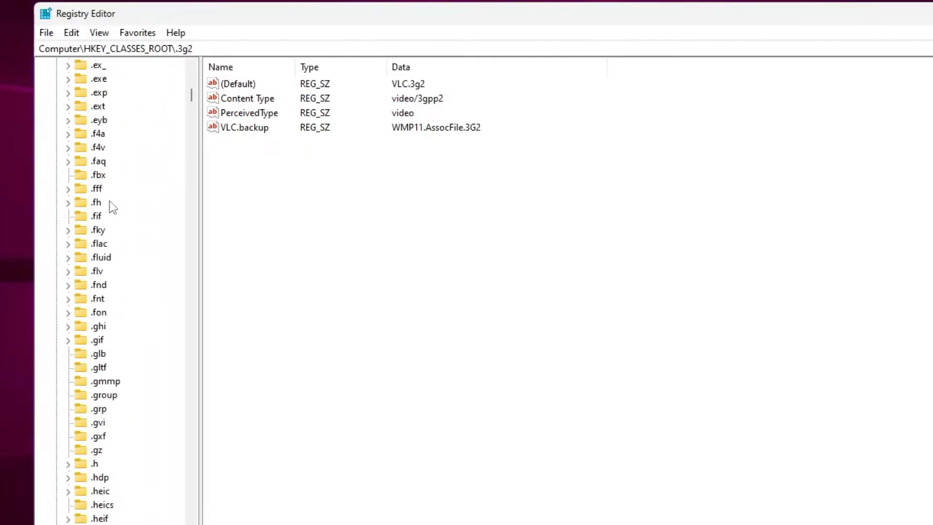
scroll(112, 190, "up", 2)
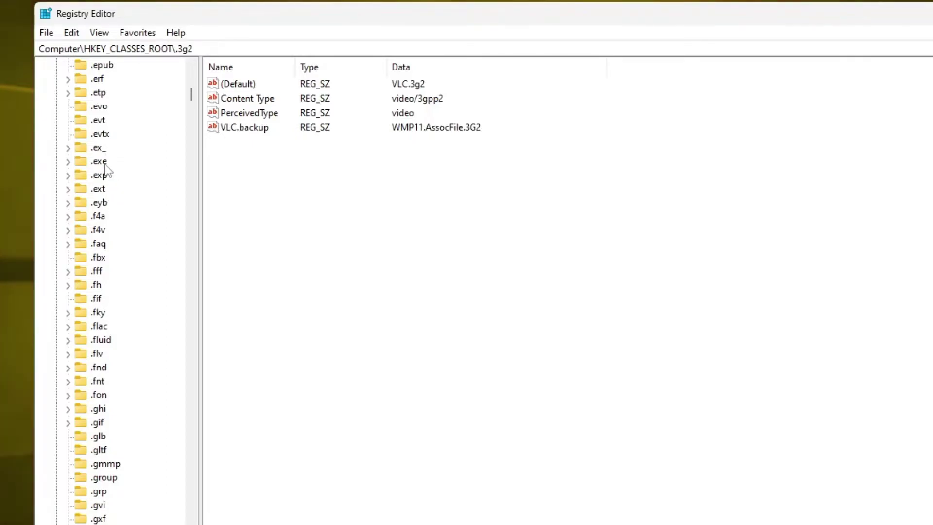
left_click(99, 162)
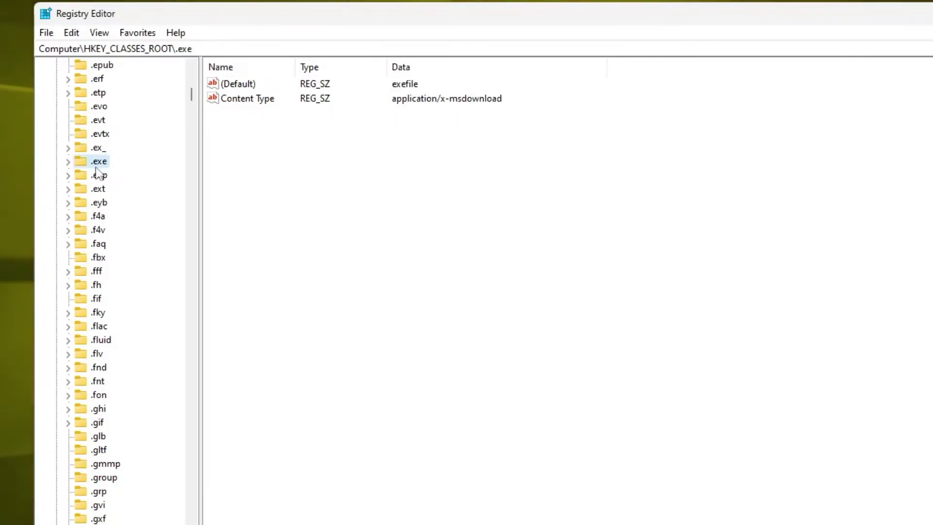
Check that the value data of the .exe key's default entry is exefile and accept it
double_click(238, 87)
left_click(127, 160)
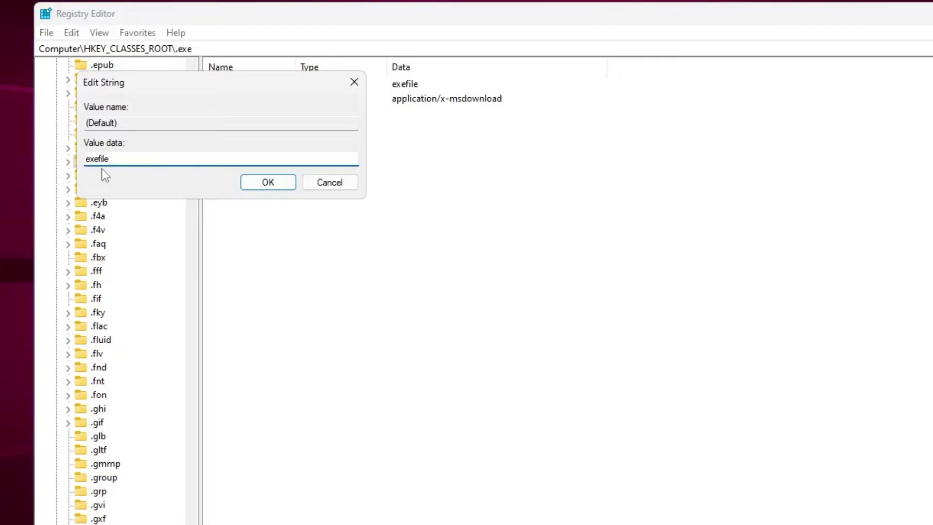
left_click(268, 183)
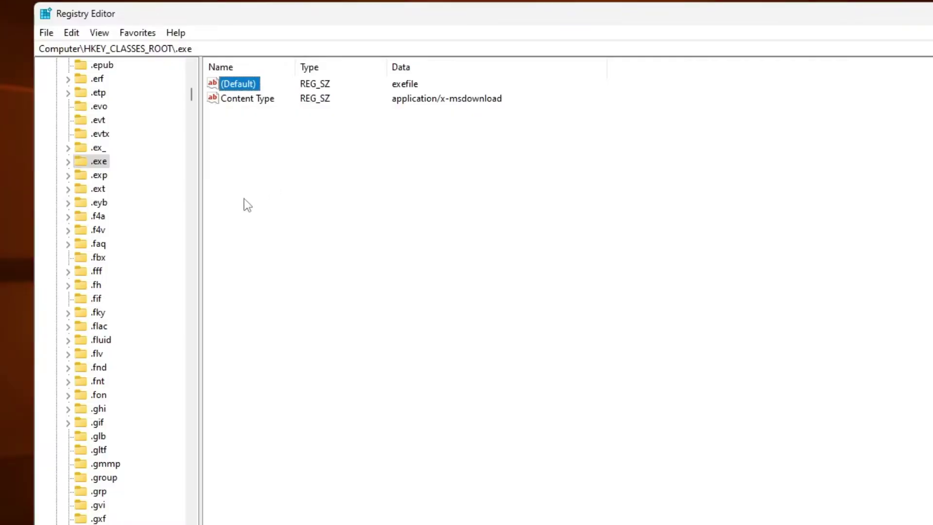
Find the exefile key under HKEY_CLASSES_ROOT and select it
left_click(109, 274)
left_click(97, 271)
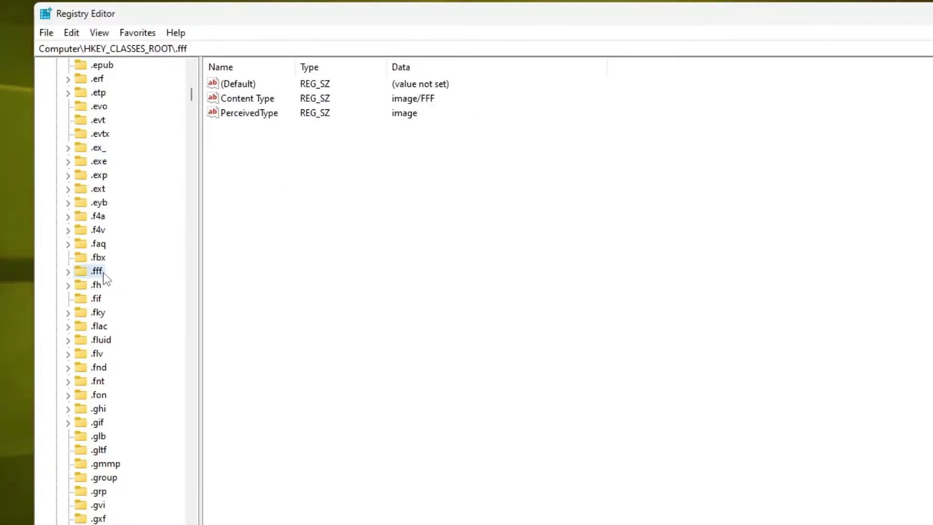
key("e")
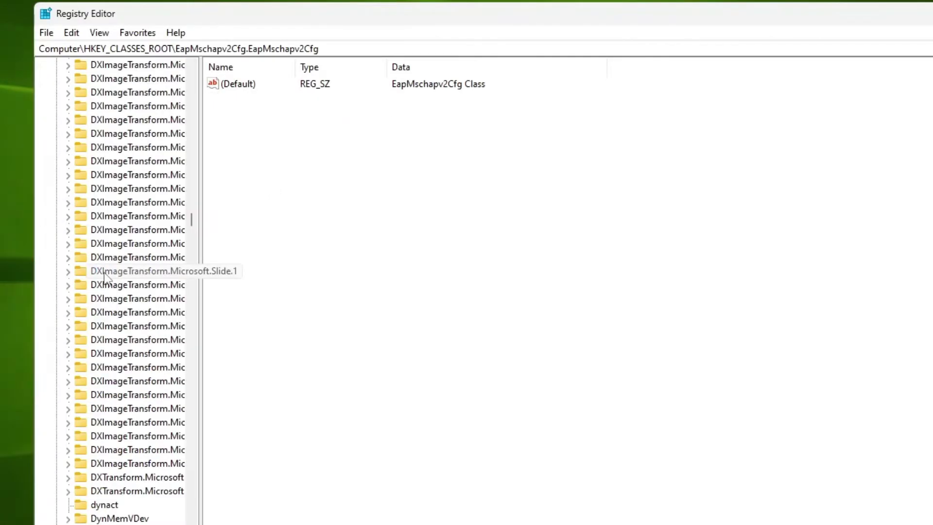
scroll(104, 275, "down", 10)
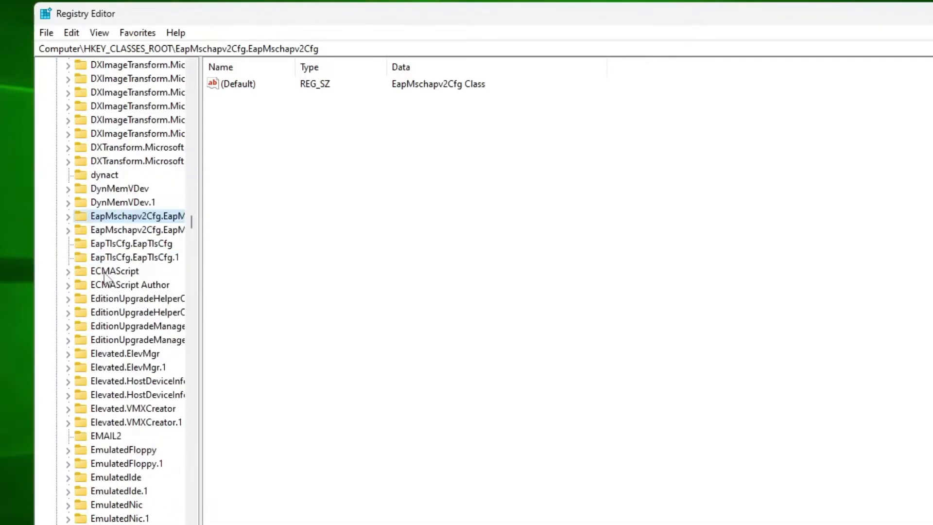
scroll(104, 272, "down", 9)
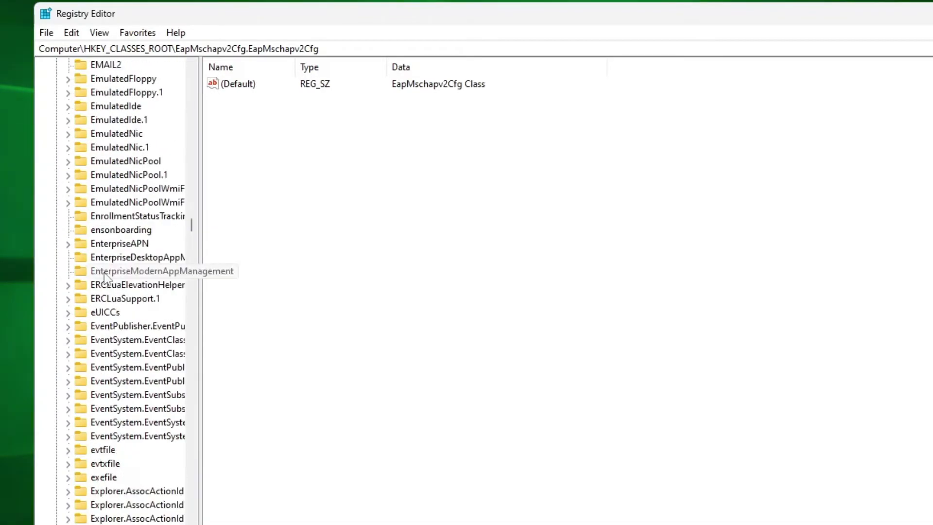
scroll(106, 282, "down", 2)
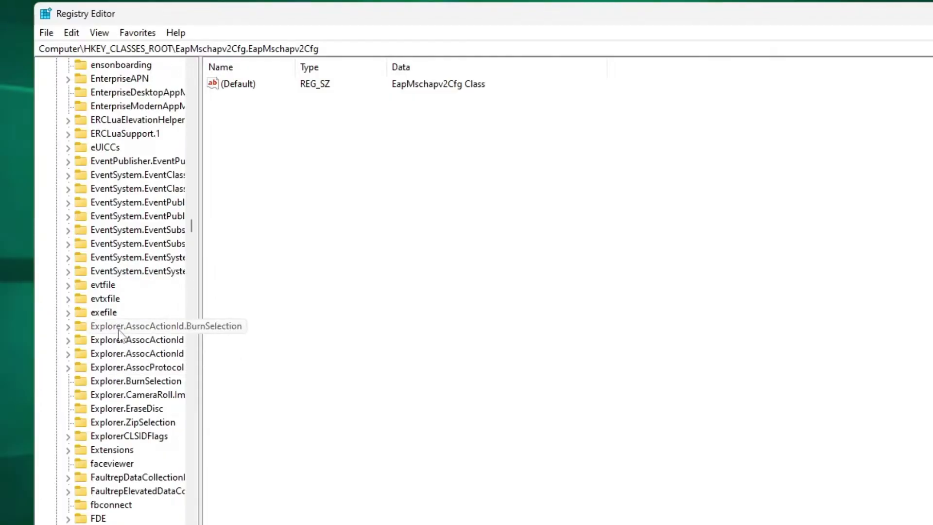
left_click(109, 313)
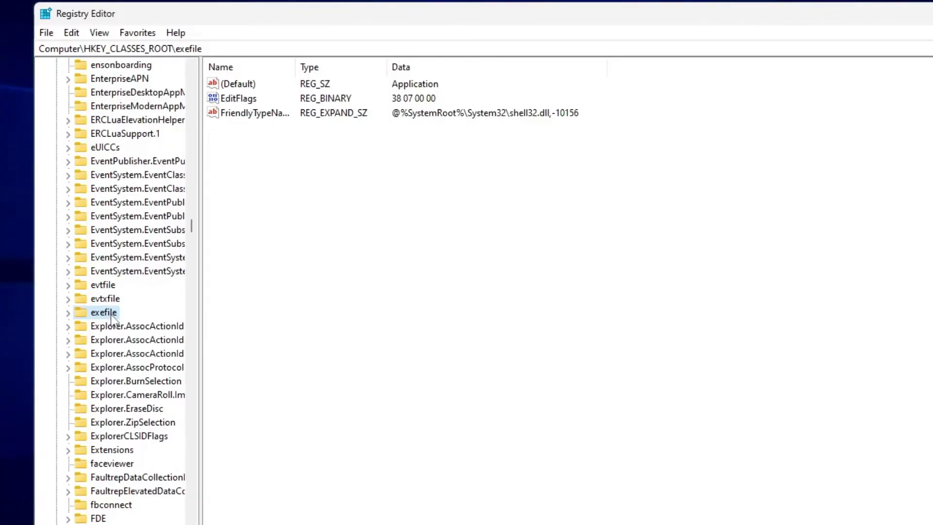
Check that the value data of the exefile key's default entry is Application and accept it
double_click(238, 84)
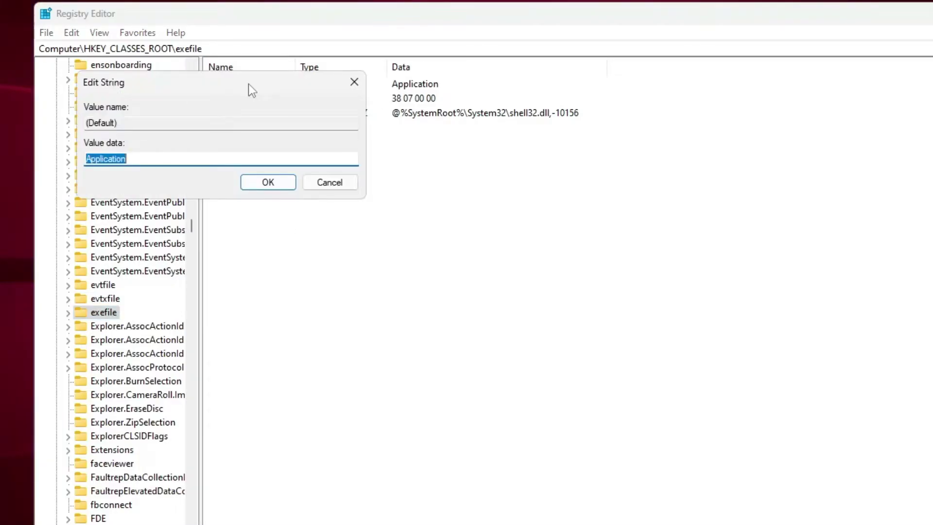
left_click(145, 159)
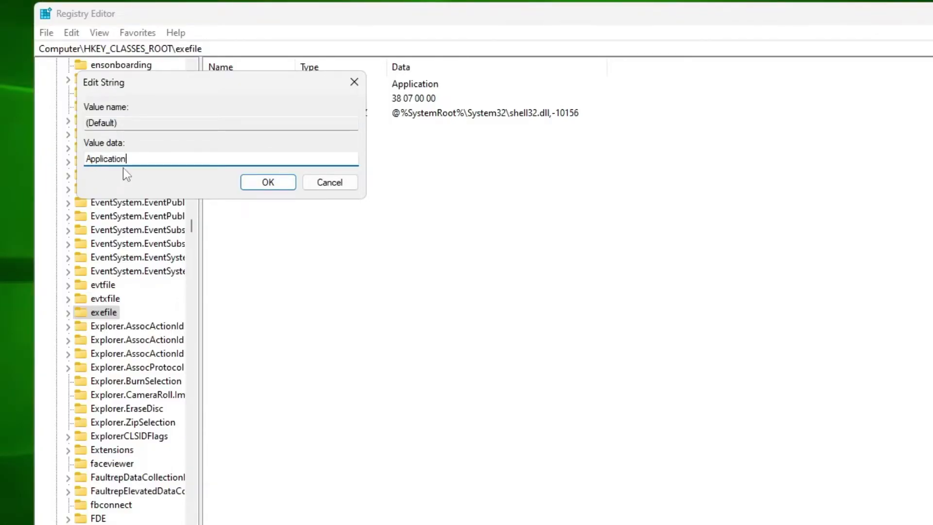
left_click_drag(127, 159, 87, 166)
left_click(142, 162)
left_click(167, 157)
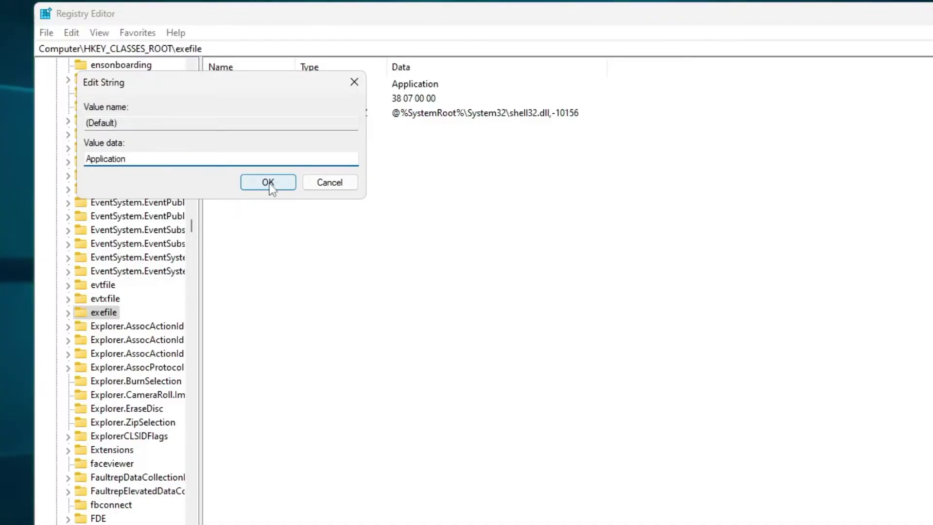
left_click(283, 188)
Expand exefile down to shell\open and open that key's default entry for editing
scroll(126, 243, "down", 2)
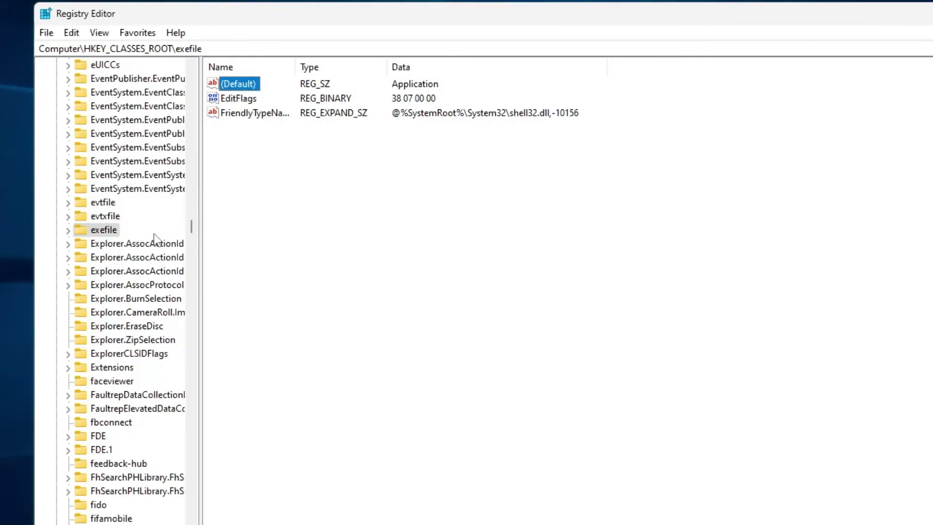
left_click(68, 231)
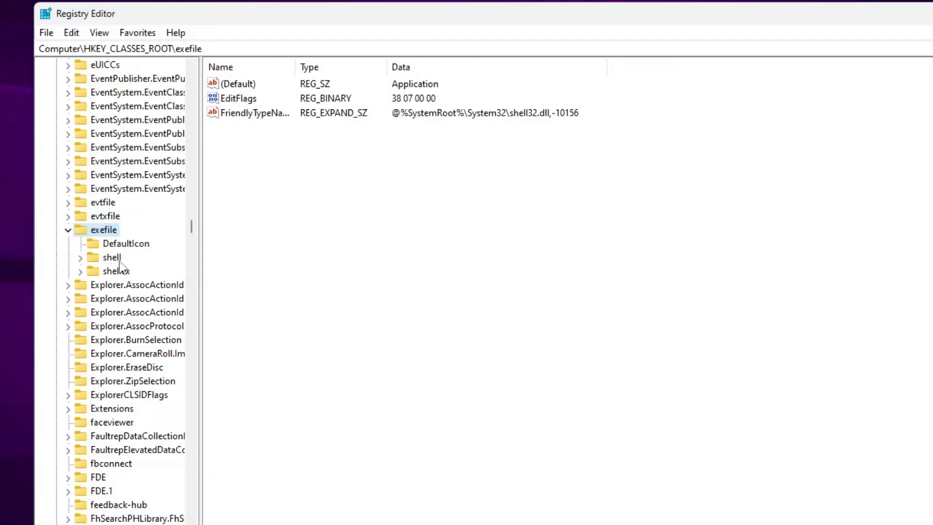
left_click(80, 258)
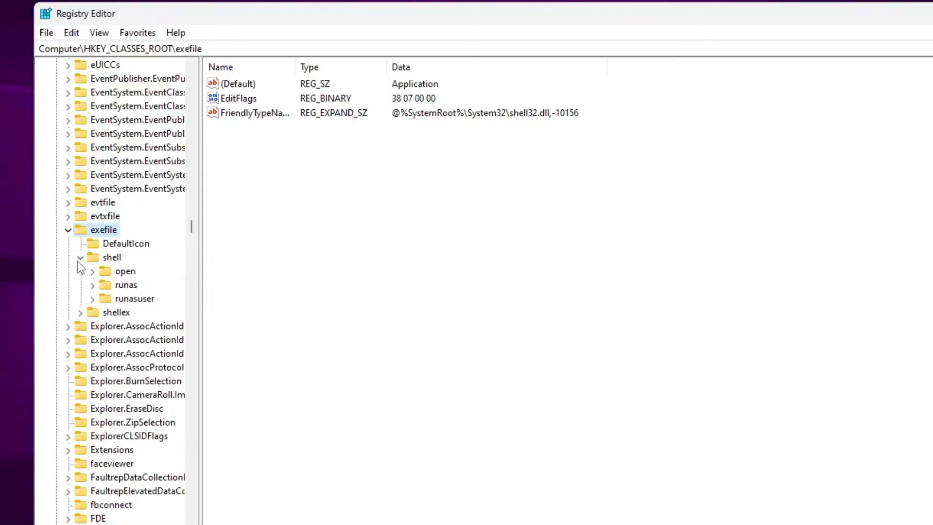
left_click(125, 273)
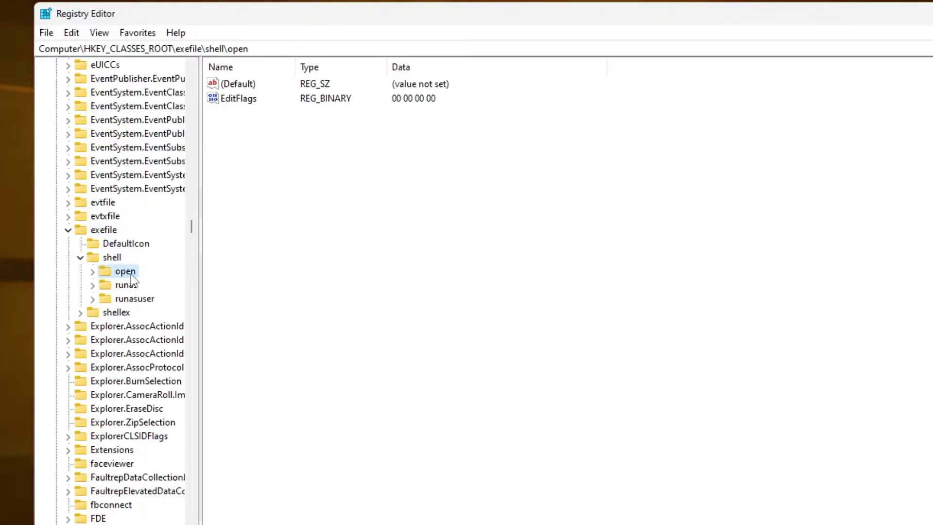
double_click(241, 86)
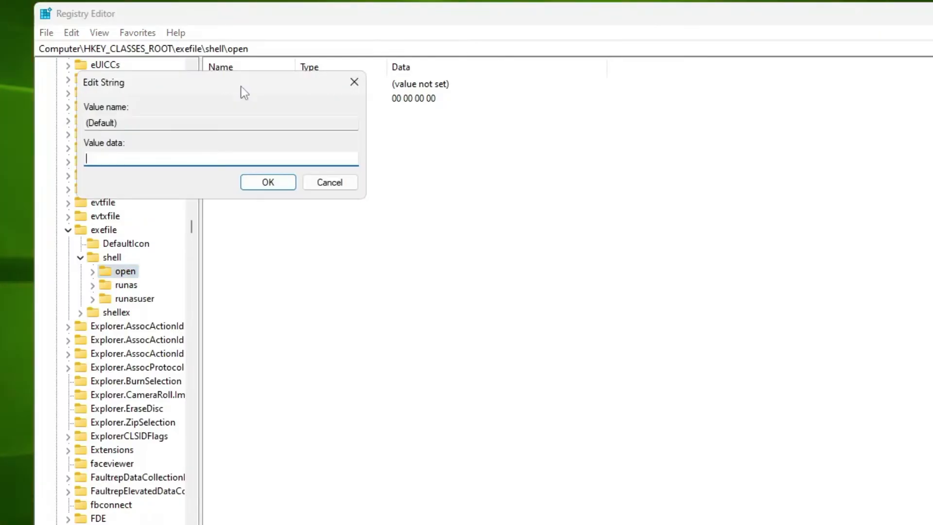
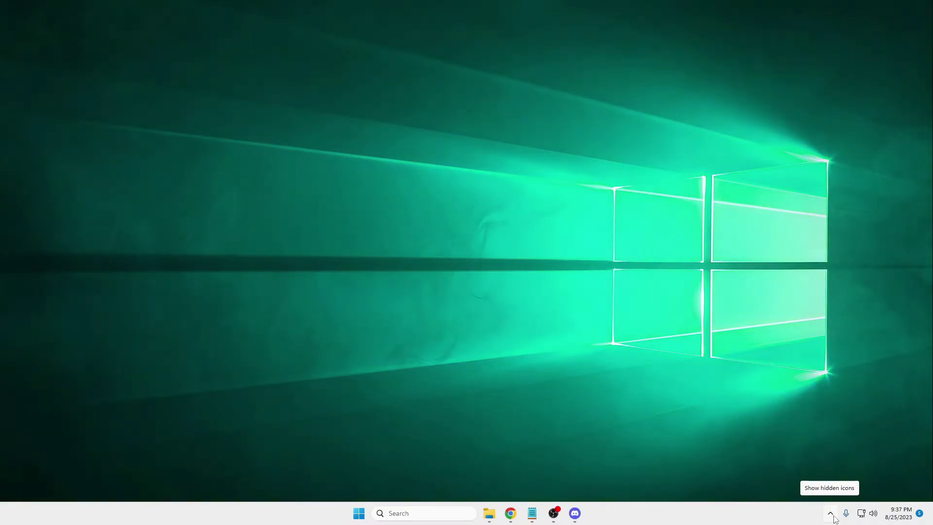
Show the hidden tray icons and look at the Intel driver utility's menu with its Exit option
left_click(832, 515)
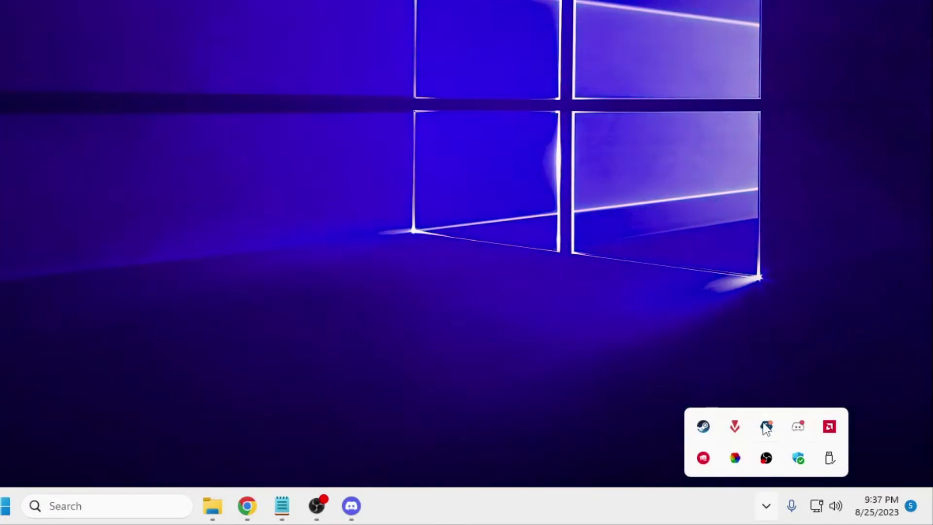
right_click(766, 428)
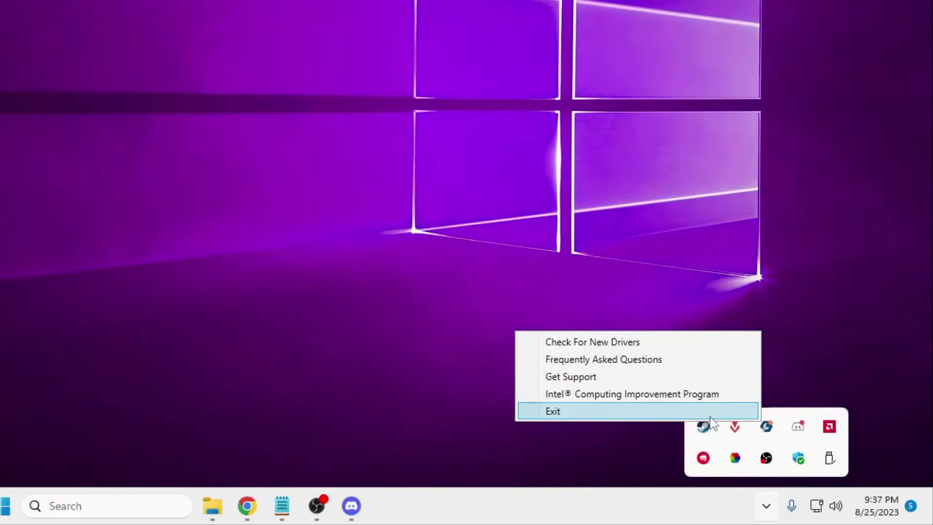
left_click(801, 334)
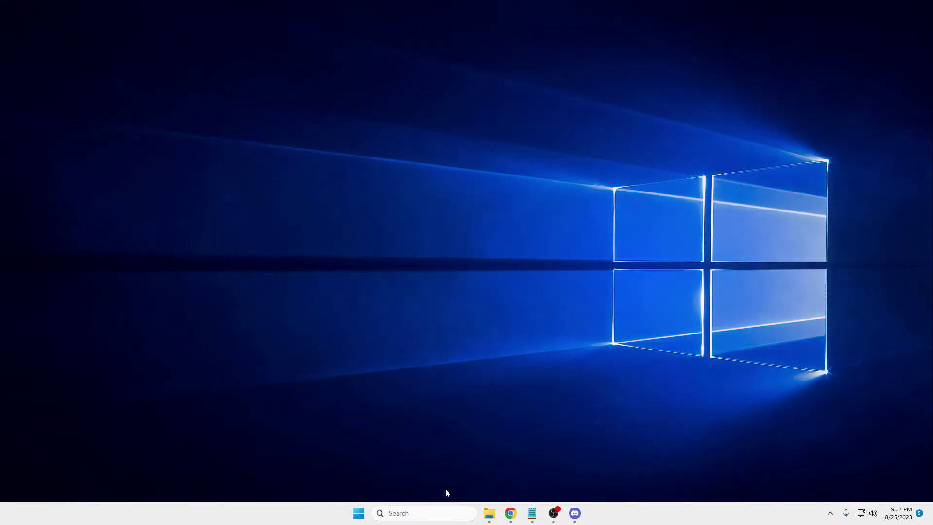
Search Windows for "allow" and open the Allow an app through Windows Firewall settings
left_click(426, 517)
type("a")
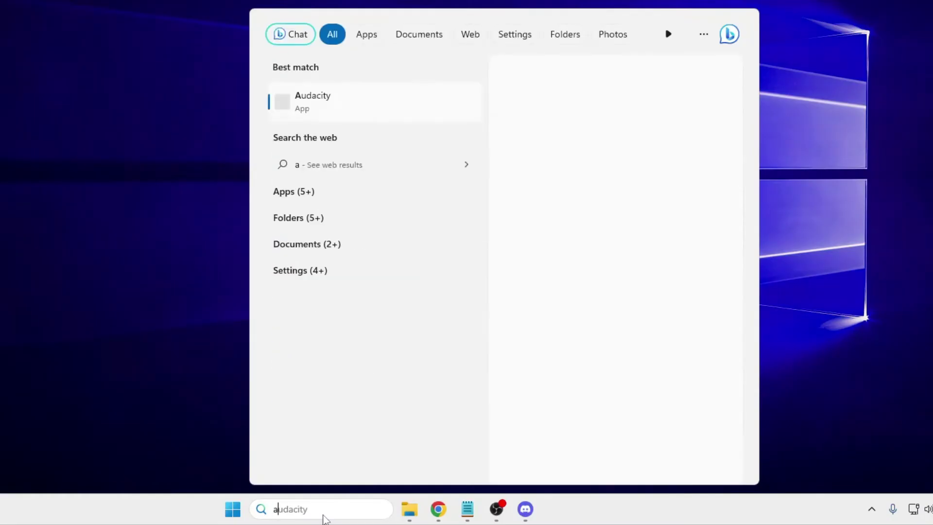
type("llow")
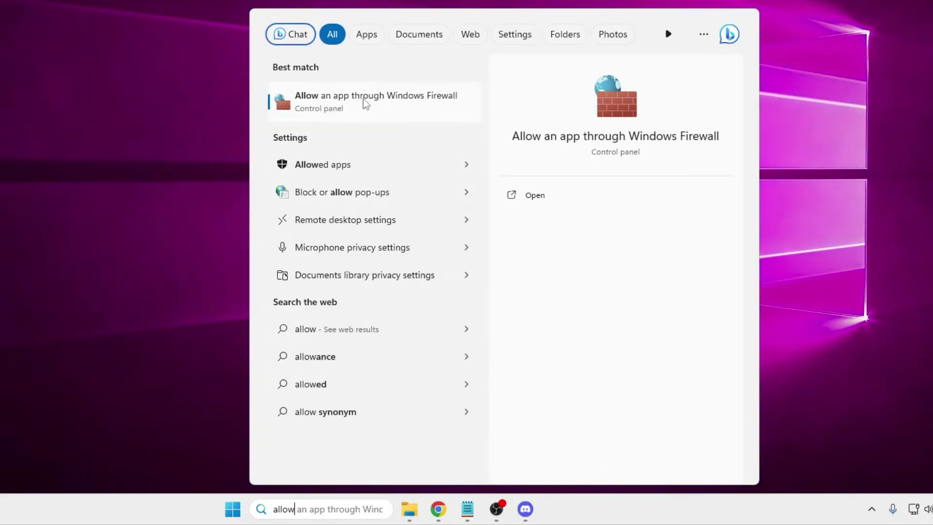
left_click(393, 103)
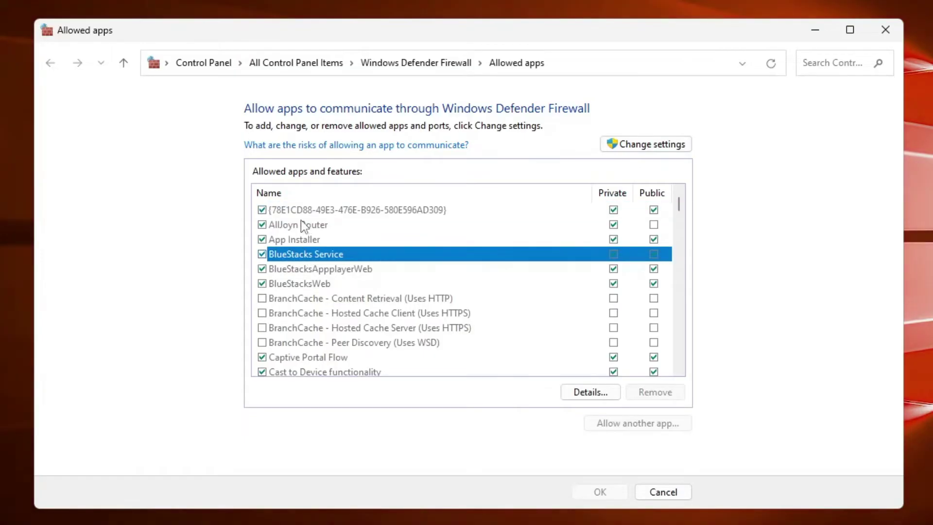
Select Steam in the allowed apps list, unlock the list for changes and browse for another app to allow
left_click(291, 298)
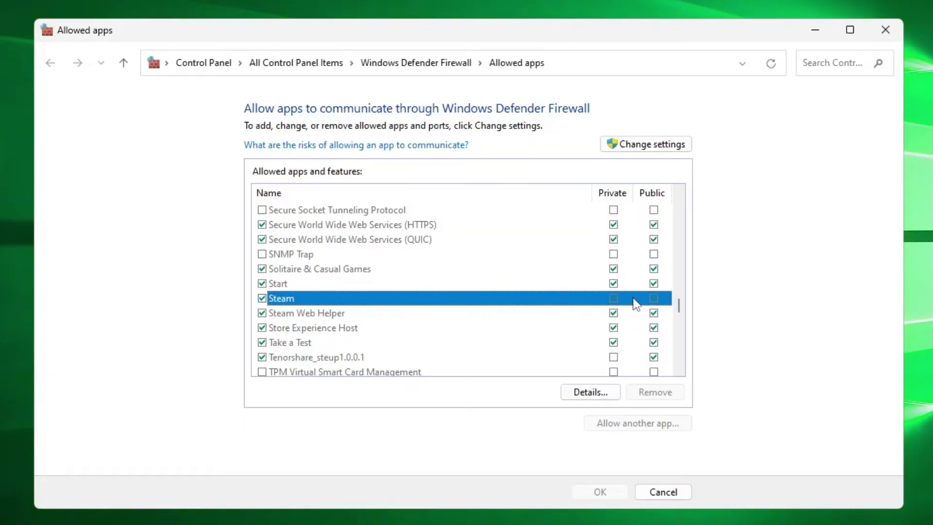
left_click(658, 144)
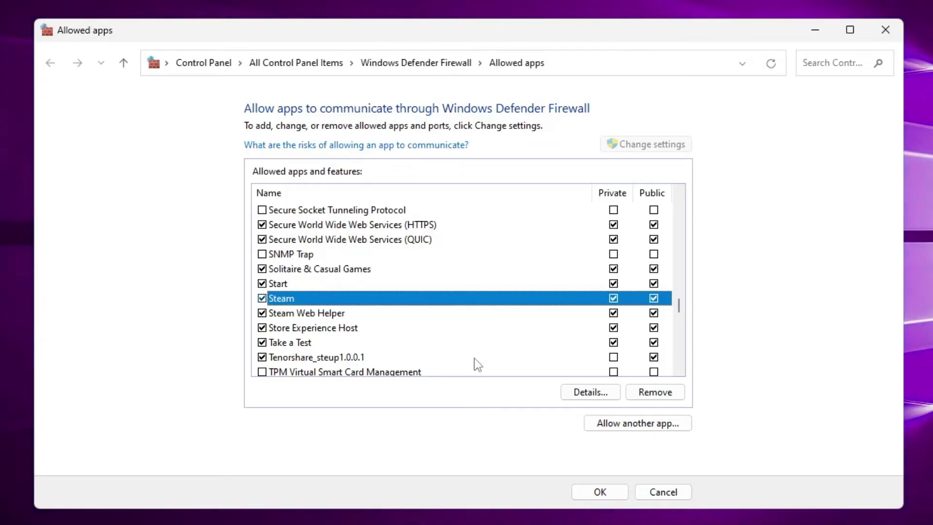
left_click(629, 423)
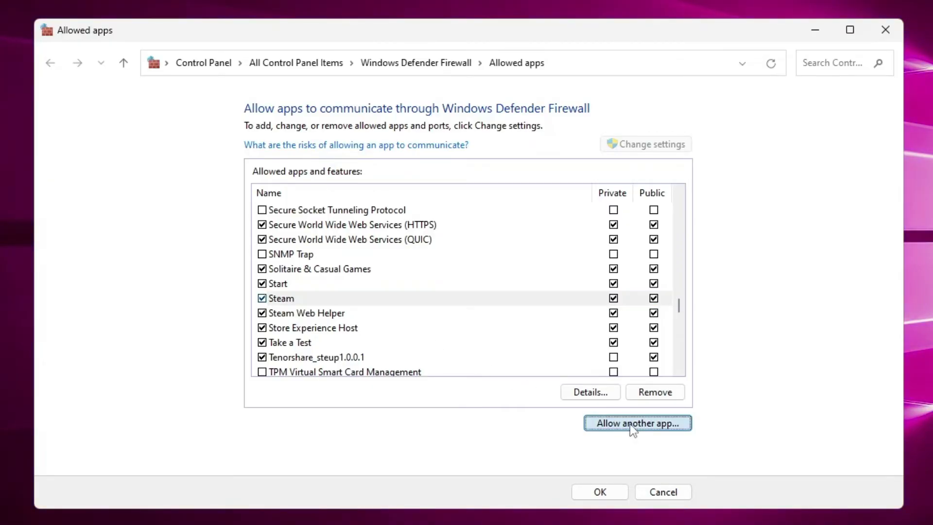
left_click(587, 351)
left_click_drag(622, 145, 616, 43)
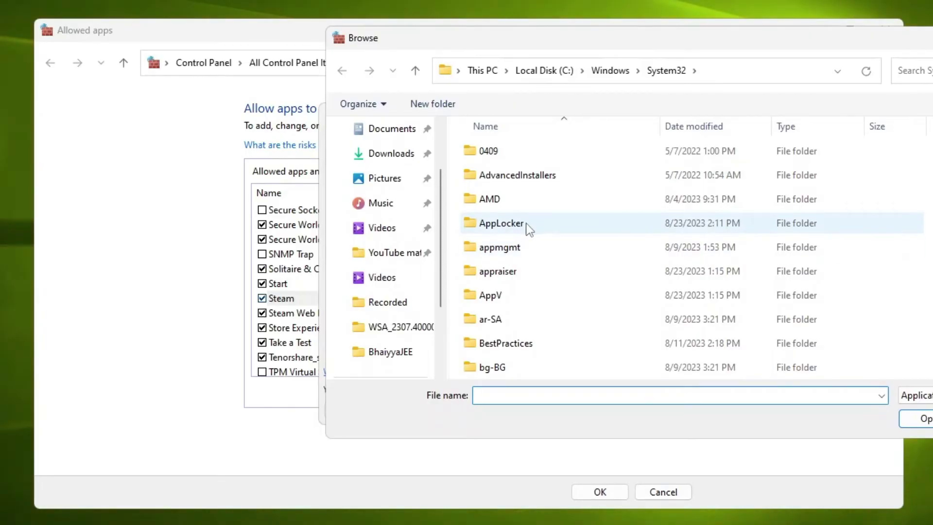
Find Steam through Windows search, follow its file location to the installation folder and copy that folder's path
key("super+s")
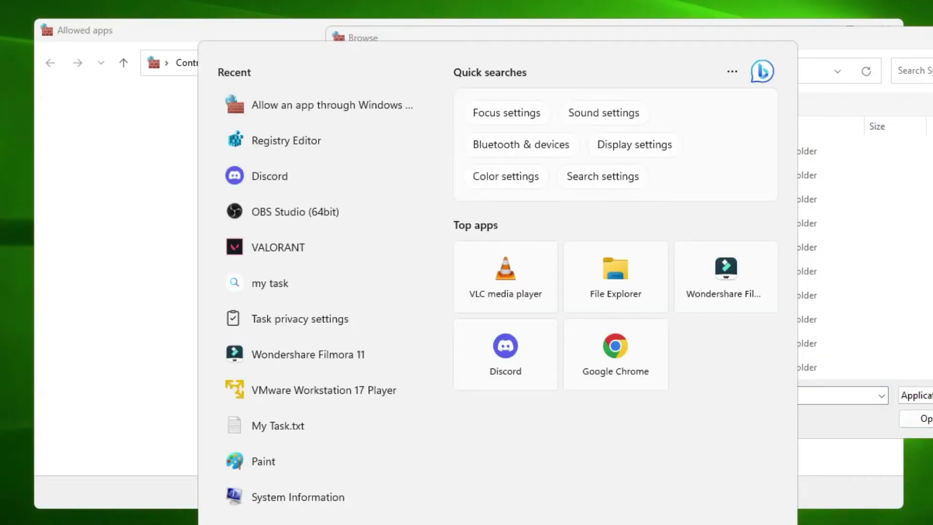
type("steam")
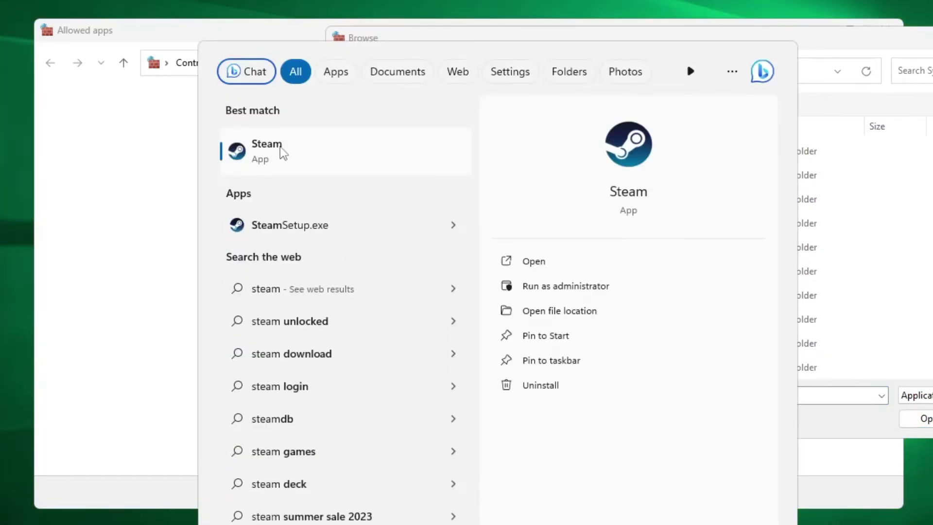
right_click(280, 145)
left_click(334, 191)
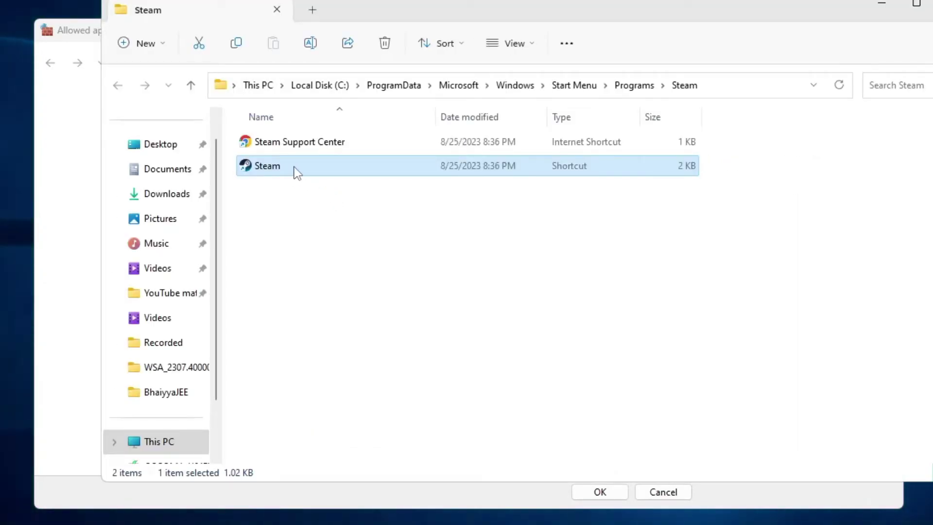
right_click(294, 168)
left_click(365, 209)
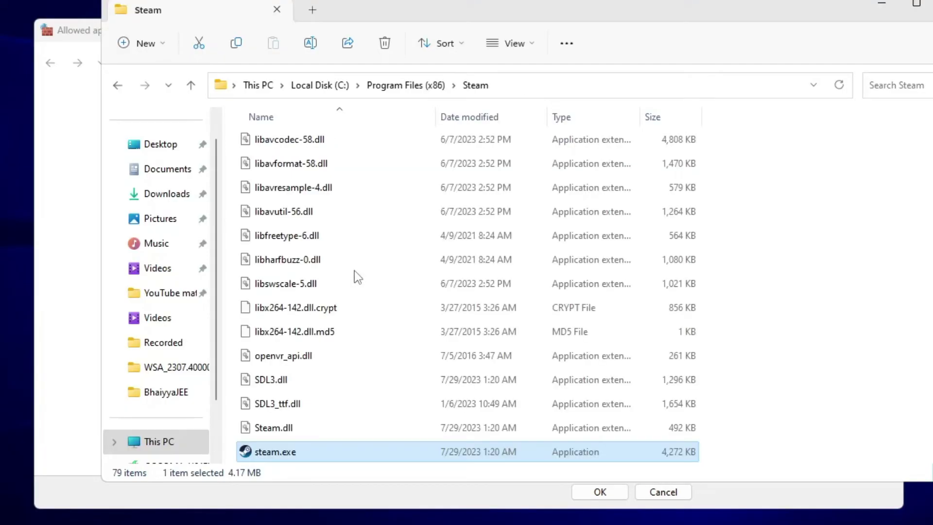
left_click(520, 87)
key("ctrl+c")
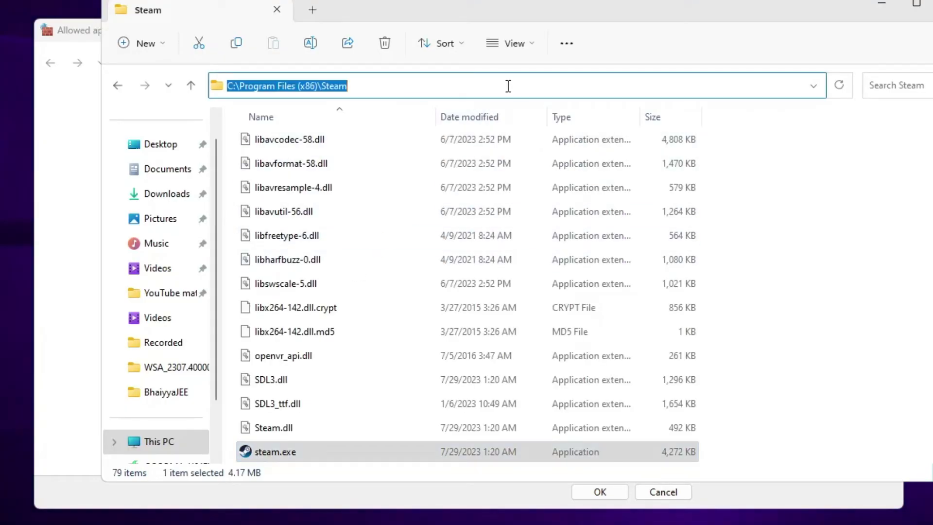
Return to the firewall's Browse dialog, go to C:\Program Files (x86)\Steam and choose steam.exe as the app to add
key("alt+Tab")
left_click_drag(704, 48, 637, 79)
left_click(638, 84)
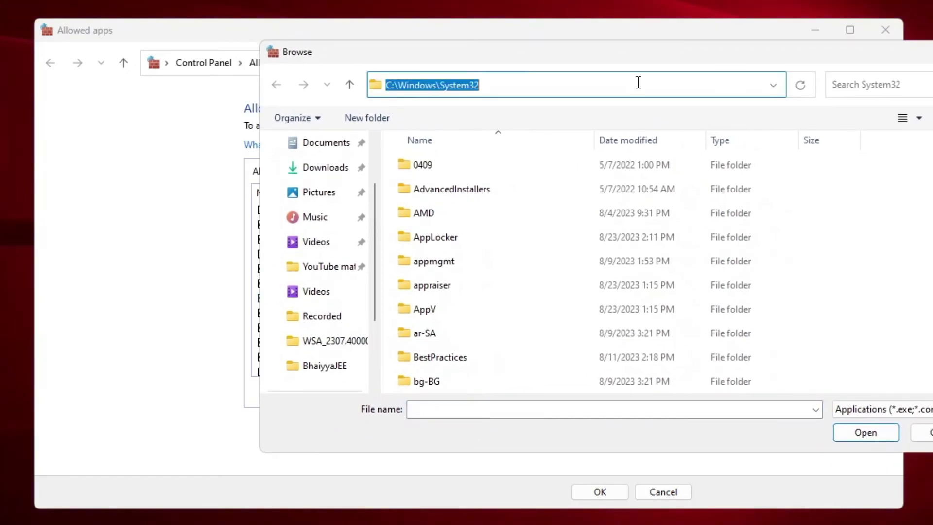
key("ctrl+v")
key("ctrl+a")
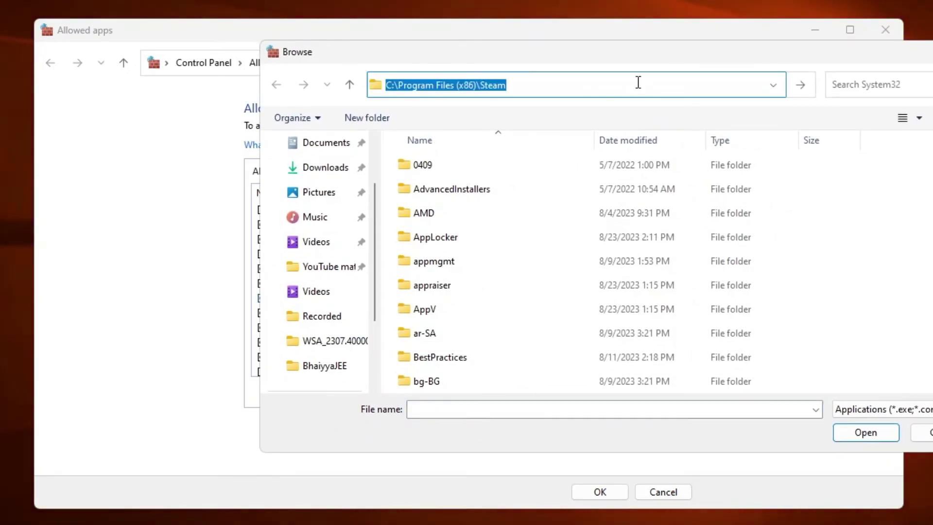
key("Return")
scroll(496, 234, "down", 6)
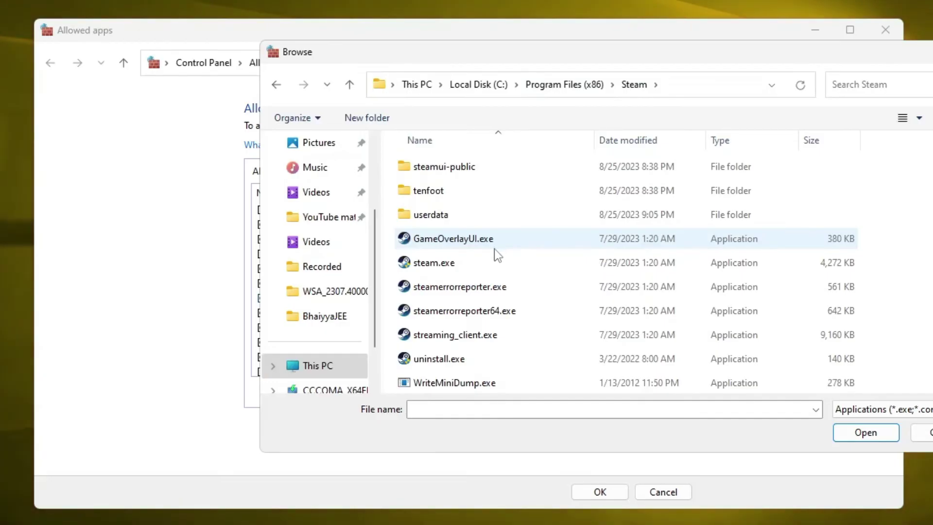
left_click(440, 269)
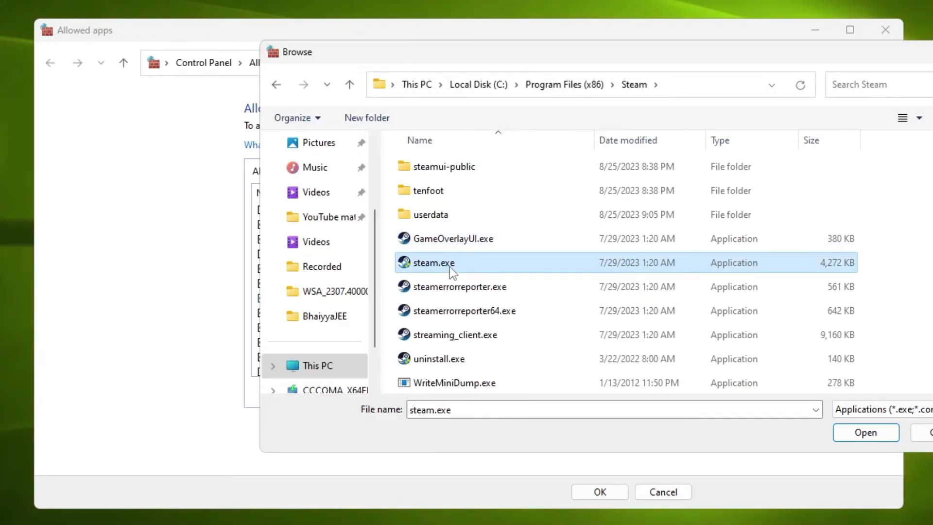
left_click(866, 436)
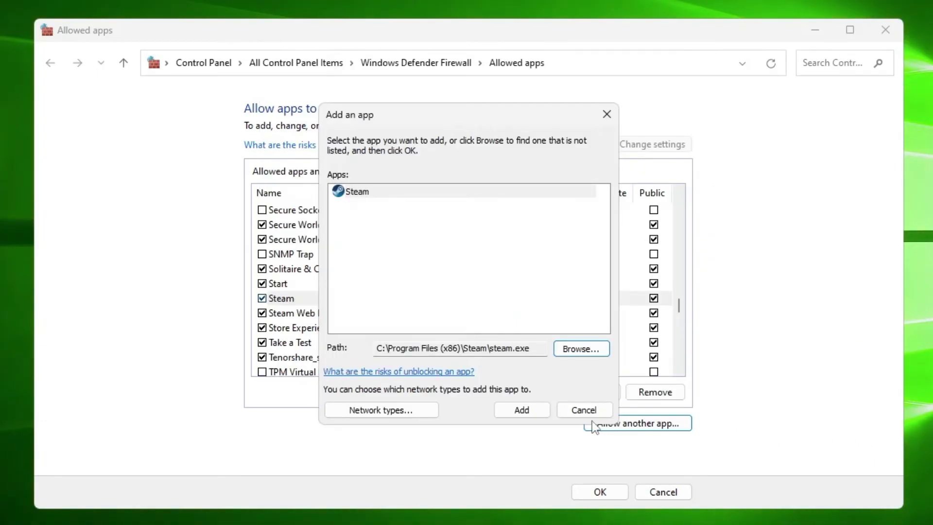
Try to add Steam to the allowed apps, close the Add an app dialog and confirm the firewall settings
left_click(519, 411)
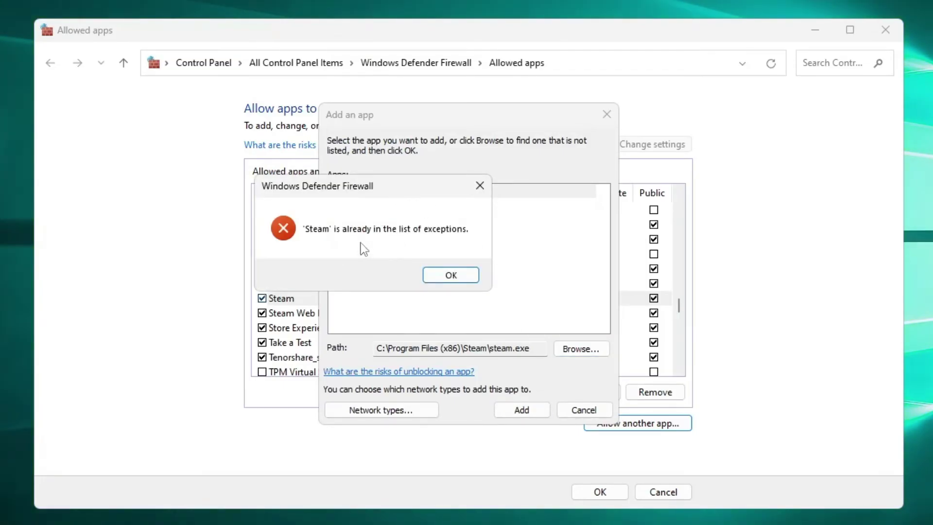
left_click(449, 274)
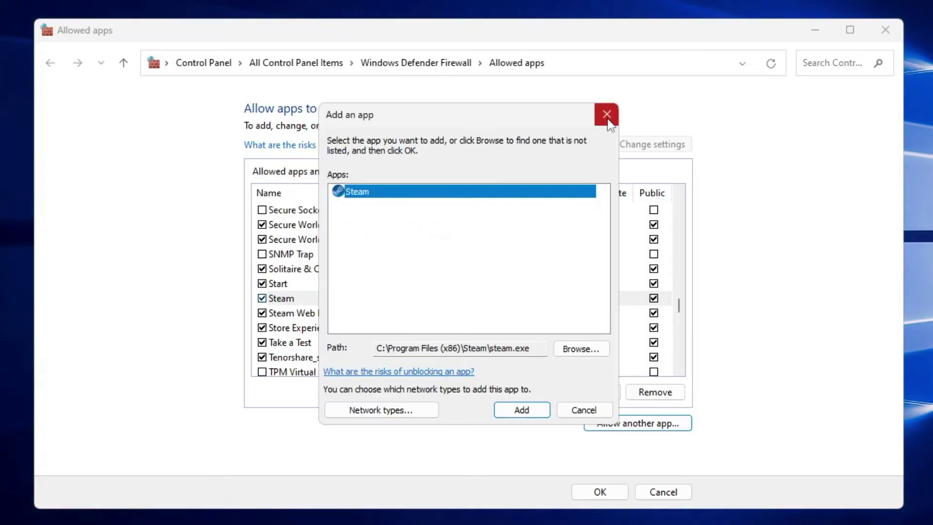
left_click(611, 123)
left_click(597, 493)
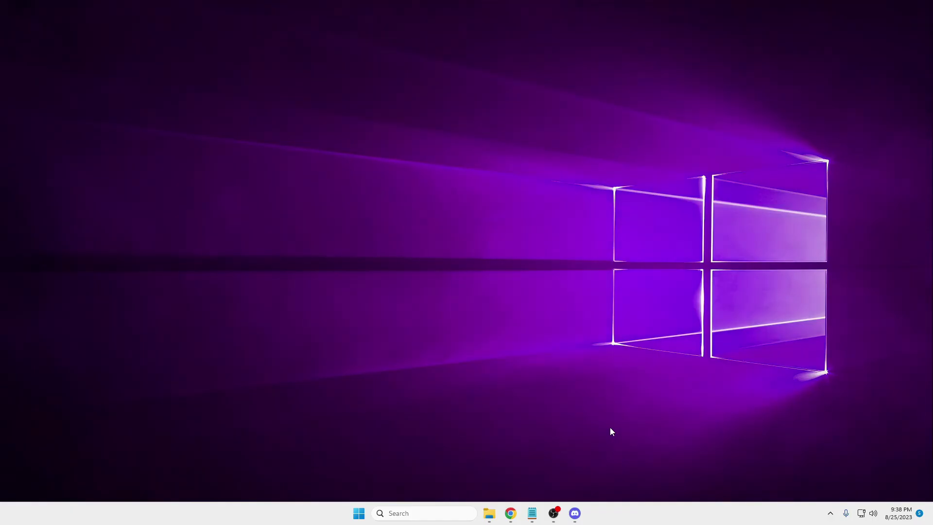
Search Windows for "update" and open Settings from the results
left_click(407, 518)
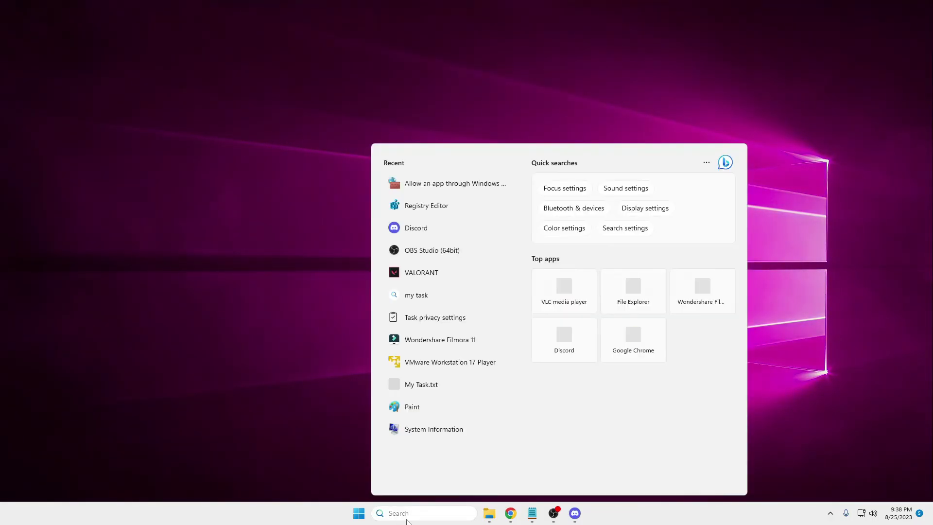
type("update")
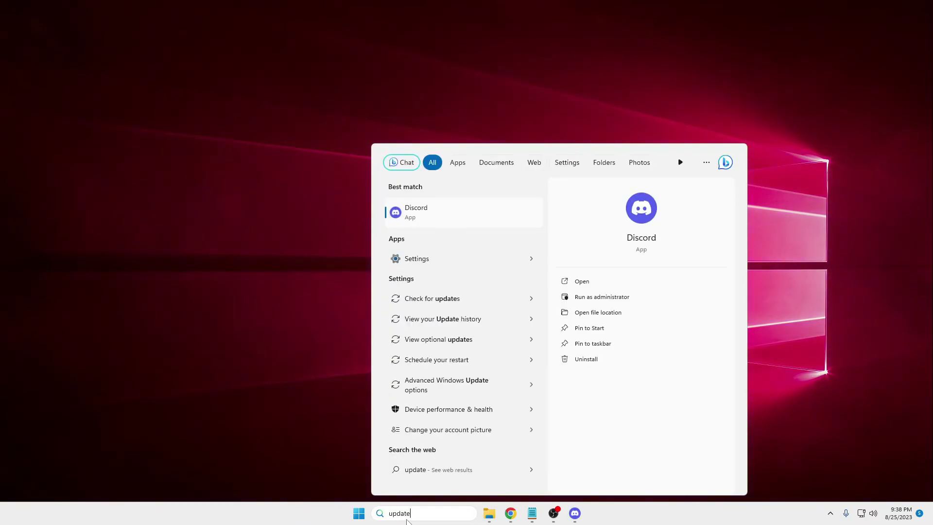
left_click(429, 249)
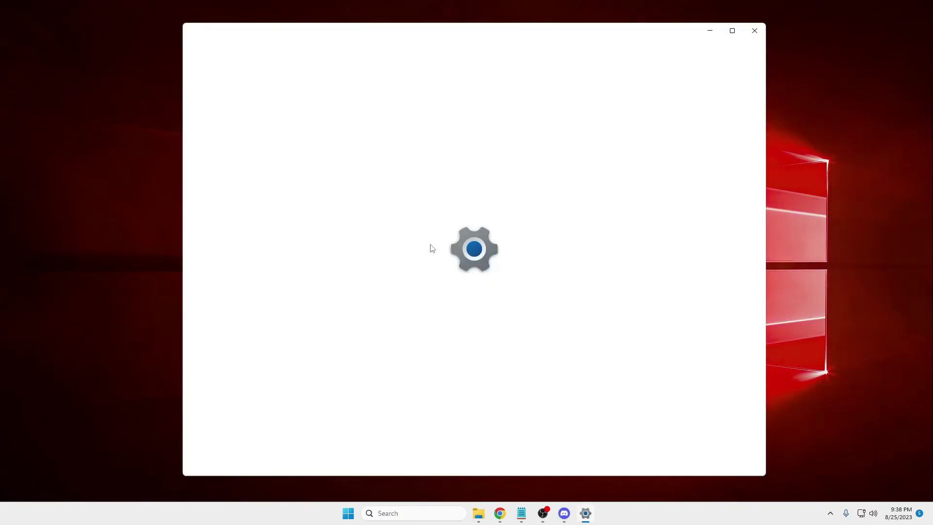